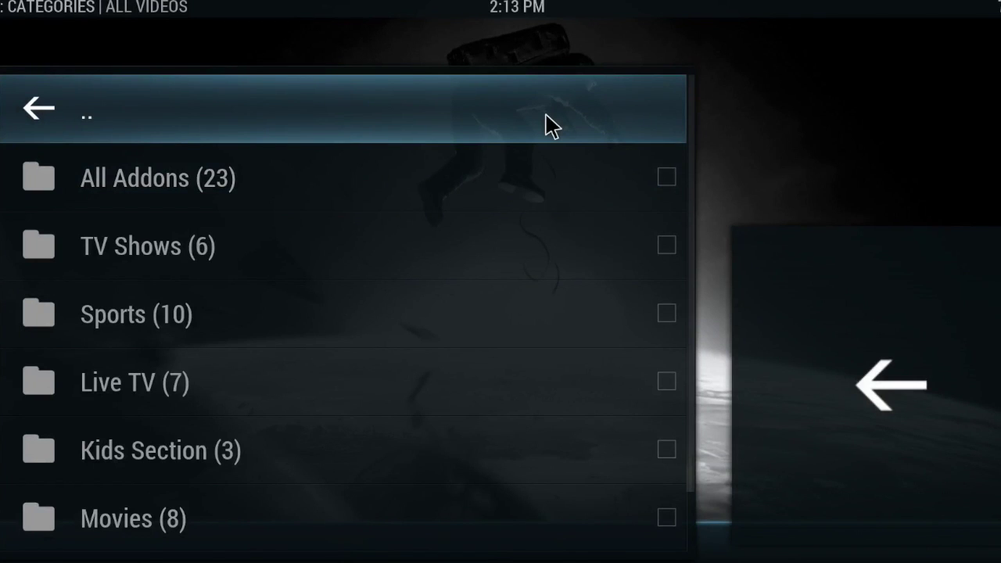
# Step: Look through the list of video add-on categories, from All Addons down to Music
pyautogui.press('Down')
pyautogui.press('Down')
pyautogui.press('Down')
pyautogui.press('Down')
pyautogui.press('Down')
pyautogui.press('Down')
pyautogui.press('Down')
pyautogui.press('Down')
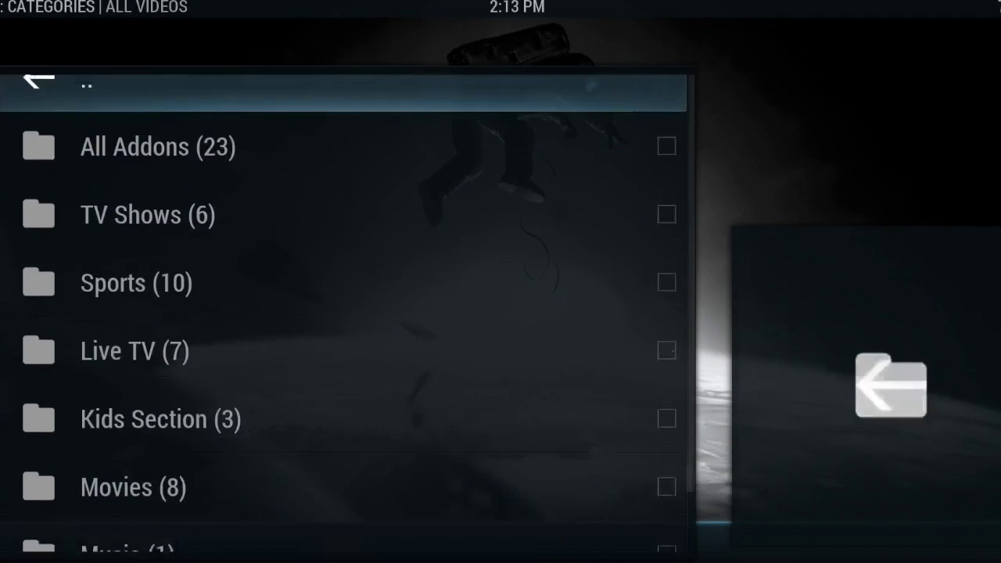
pyautogui.press('Up')
pyautogui.press('Up')
pyautogui.press('Up')
pyautogui.press('Up')
pyautogui.press('Up')
pyautogui.press('Up')
pyautogui.press('Up')
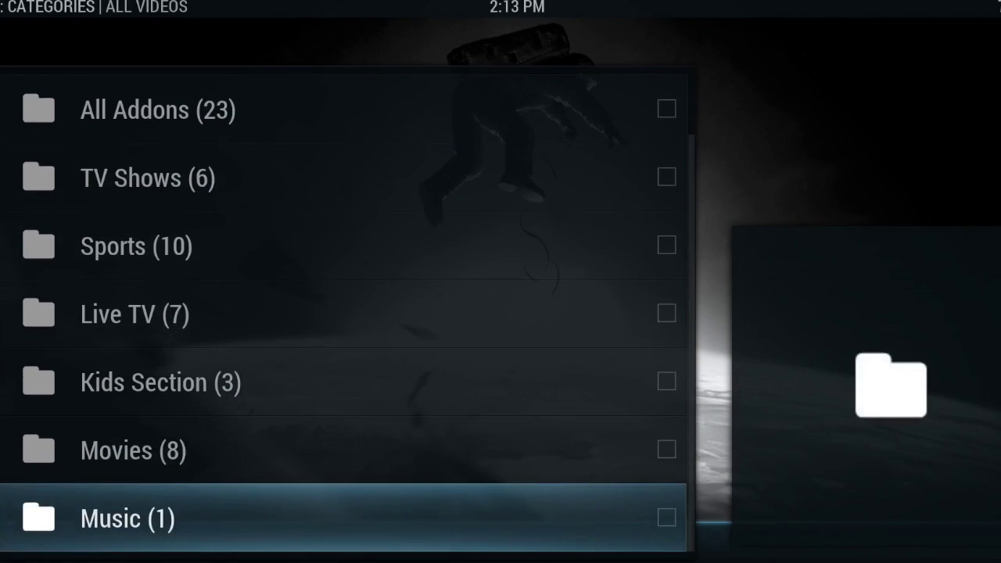
pyautogui.press('Down')
pyautogui.press('Down')
pyautogui.press('Down')
pyautogui.press('Down')
pyautogui.press('Down')
pyautogui.press('Down')
pyautogui.press('Down')
pyautogui.press('Down')
pyautogui.press('Down')
pyautogui.press('Down')
pyautogui.press('Down')
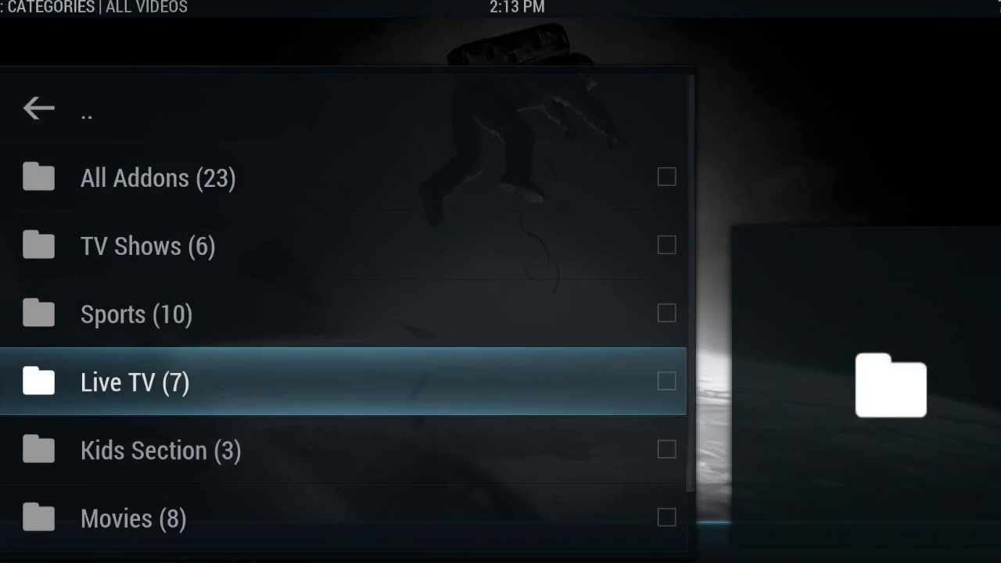
# Step: View the add-ons in the Live TV and Kids Section categories and leave the category list
pyautogui.press('Return')
pyautogui.press('BackSpace')
pyautogui.press('Down')
pyautogui.press('Return')
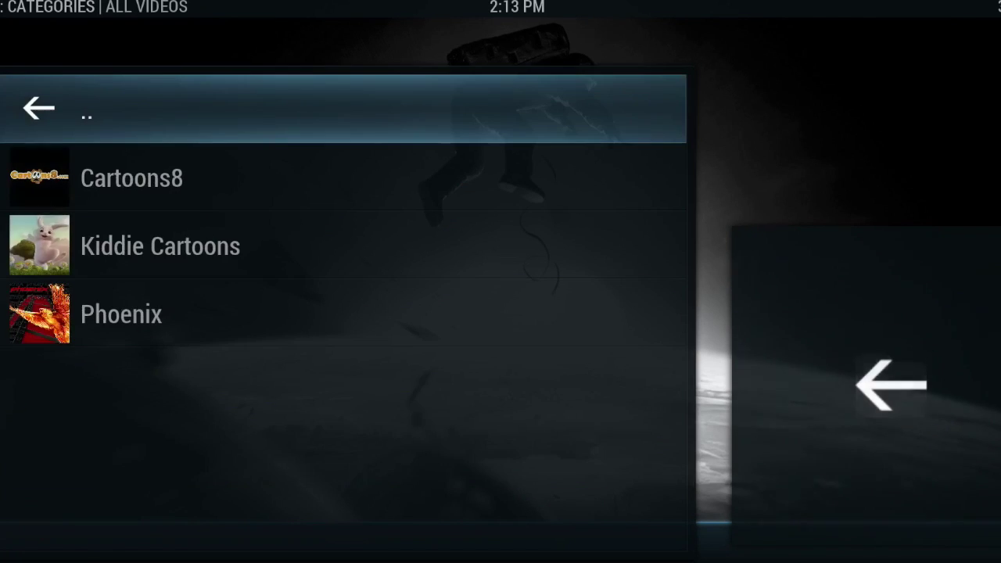
pyautogui.press('BackSpace')
pyautogui.press('BackSpace')
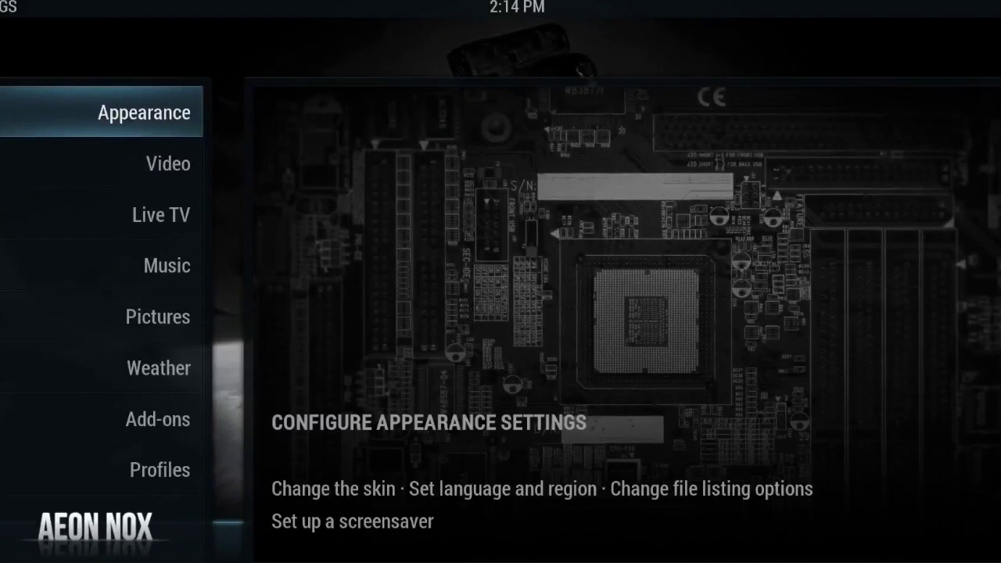
# Step: Set the settings level to Expert in the Appearance settings
pyautogui.press('Right')
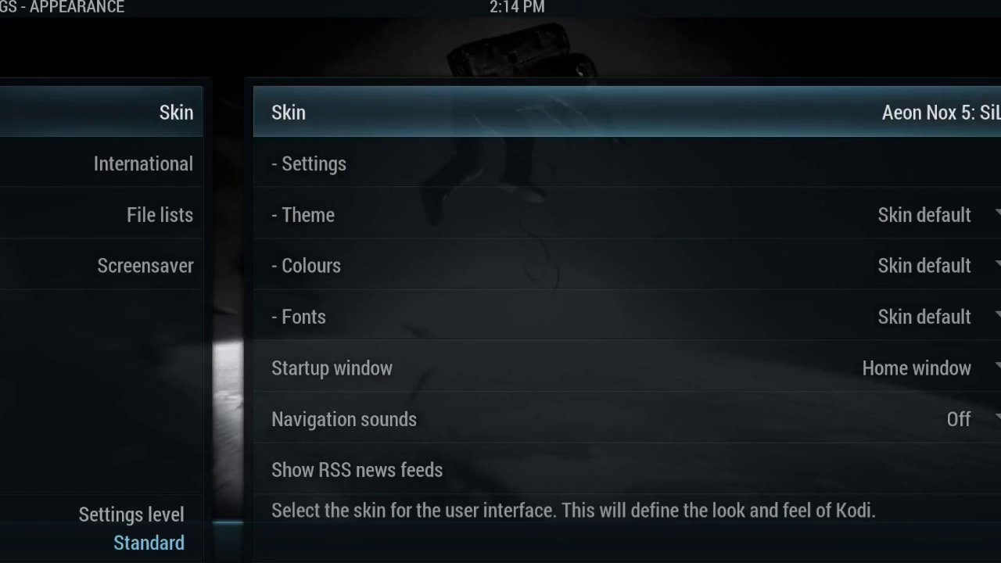
pyautogui.press('Down')
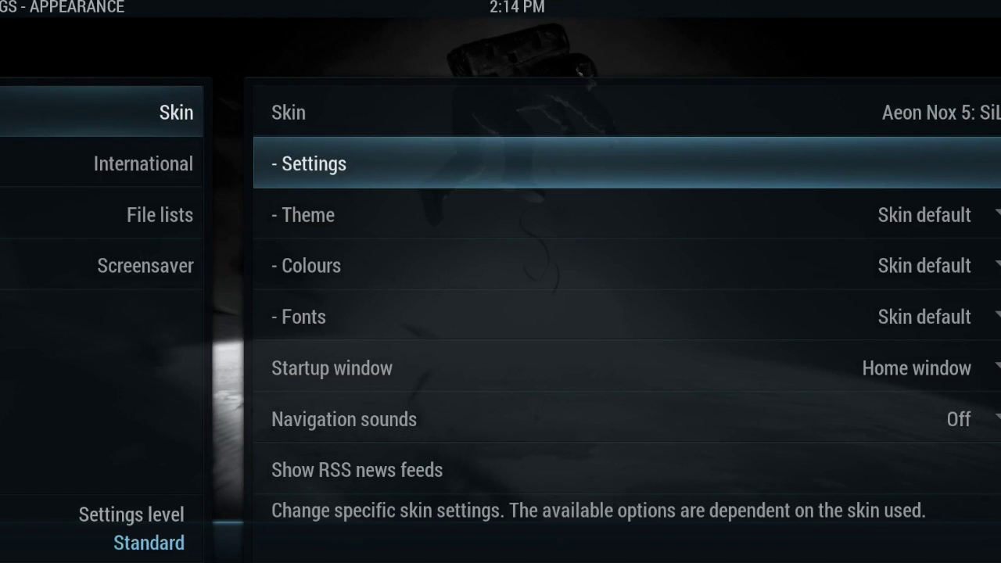
pyautogui.press('Left')
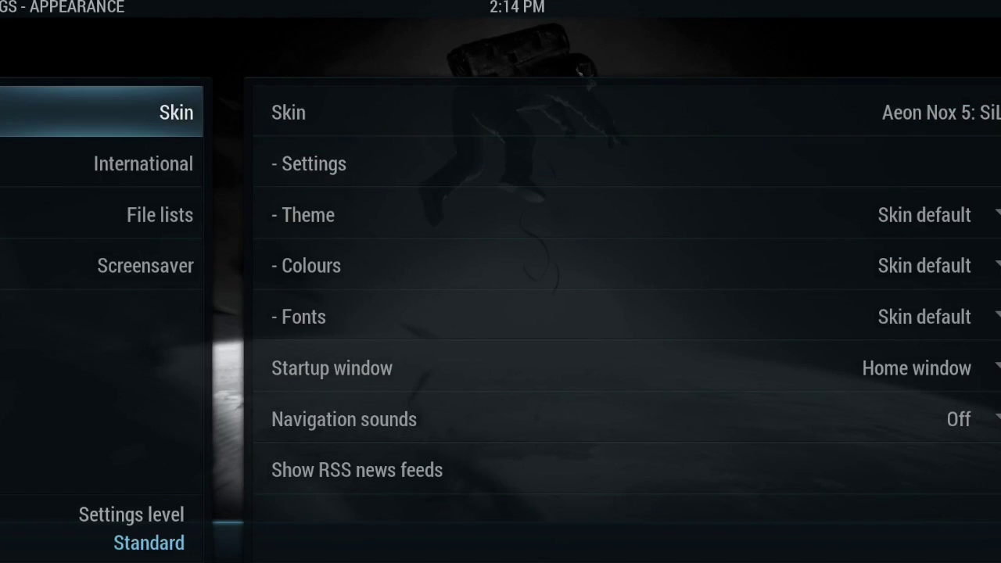
pyautogui.press('Down')
pyautogui.press('Down')
pyautogui.press('Down')
pyautogui.press('Down')
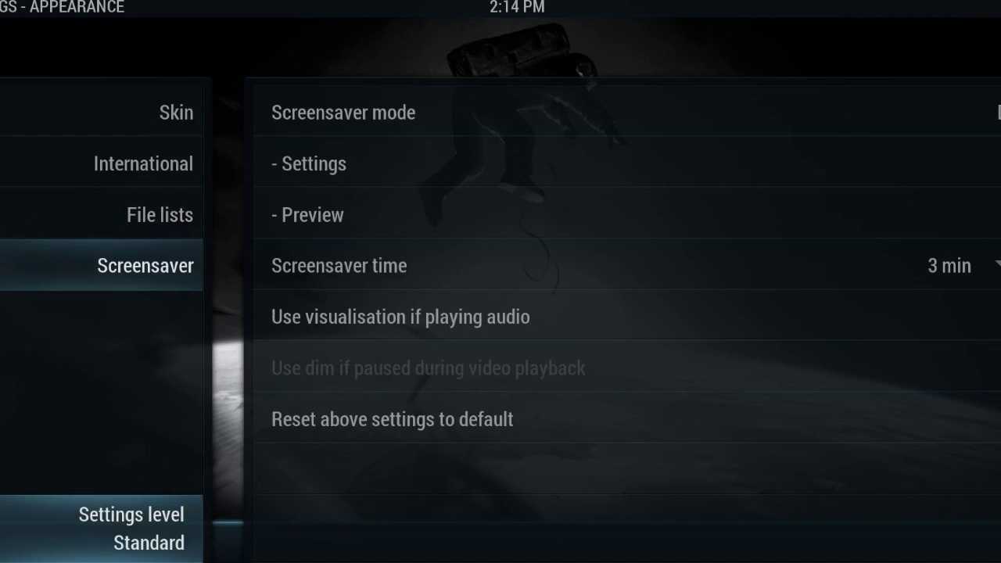
pyautogui.press('Return')
pyautogui.press('Return')
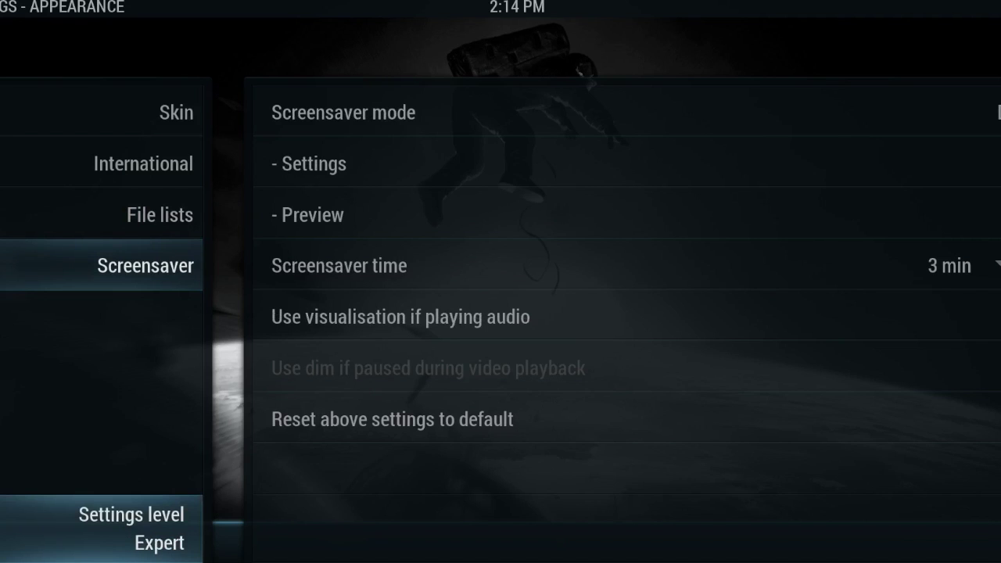
# Step: Open the Aeon Nox skin settings and switch the main menu's horizontal position to a non-default option
pyautogui.press('Up')
pyautogui.press('Up')
pyautogui.press('Up')
pyautogui.press('Up')
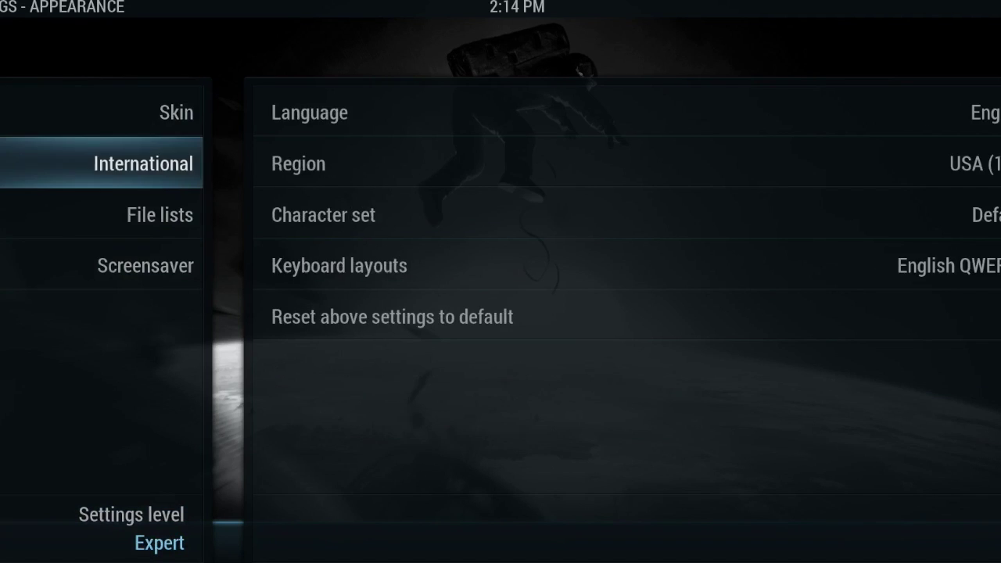
pyautogui.press('Right')
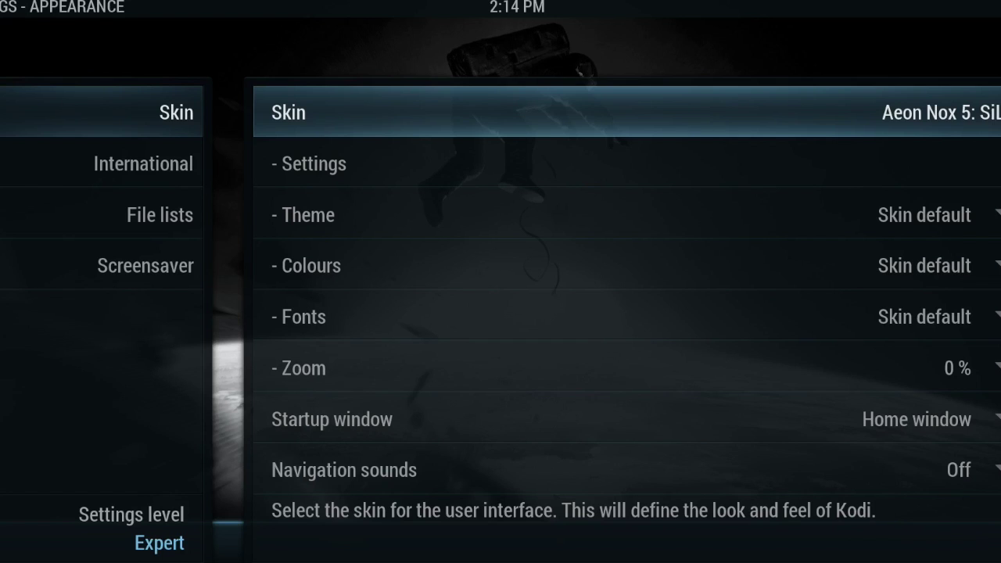
pyautogui.press('Down')
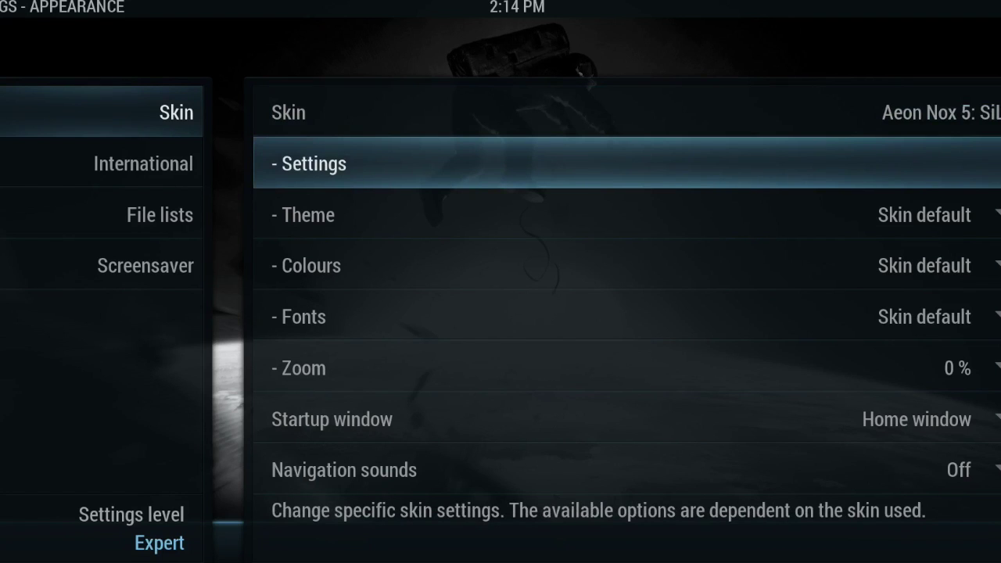
pyautogui.press('Return')
pyautogui.press('Right')
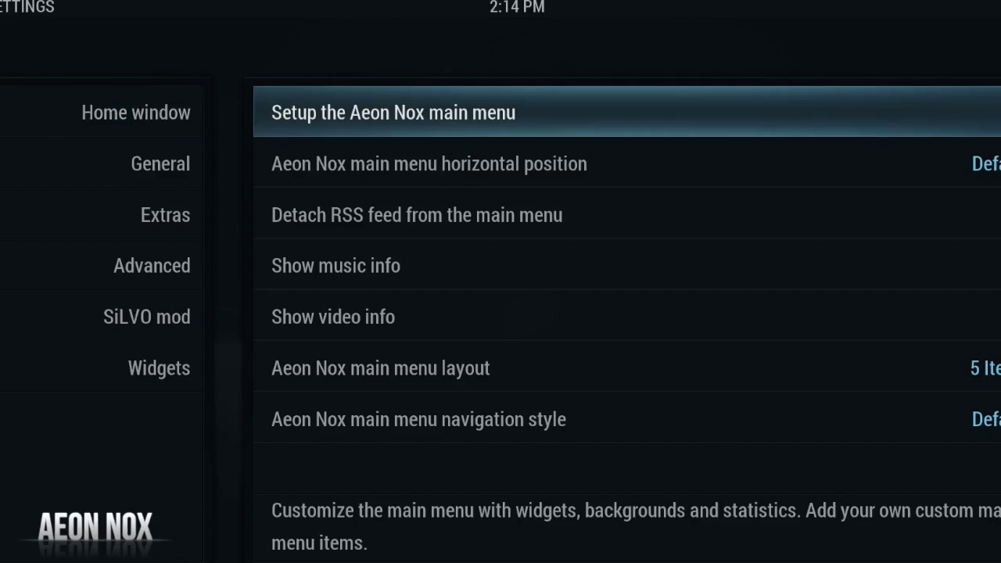
pyautogui.press('Down')
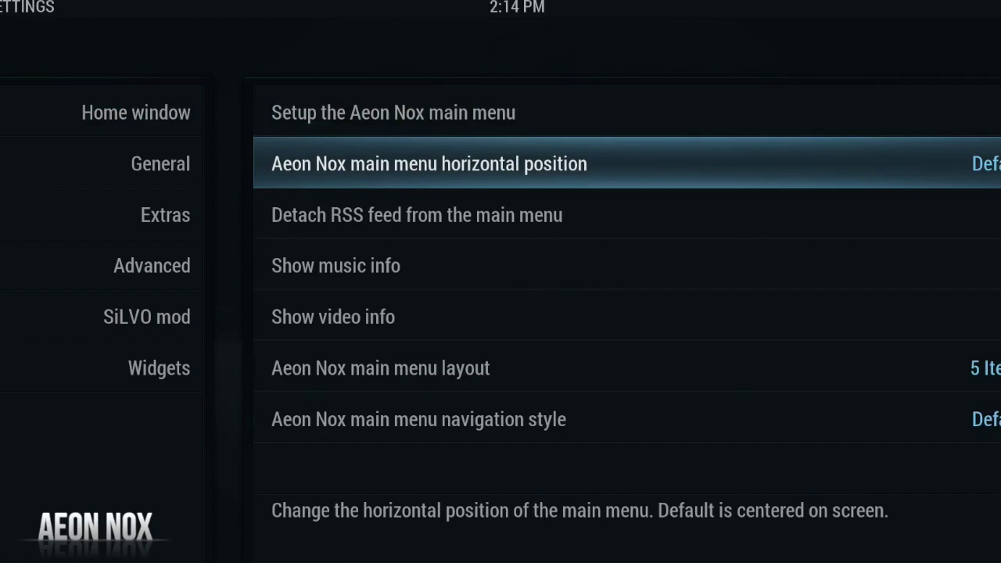
pyautogui.press('Return')
# Step: Switch the Aeon Nox main menu layout from 5 items to icons
pyautogui.press('Down')
pyautogui.press('Down')
pyautogui.press('Down')
pyautogui.press('Down')
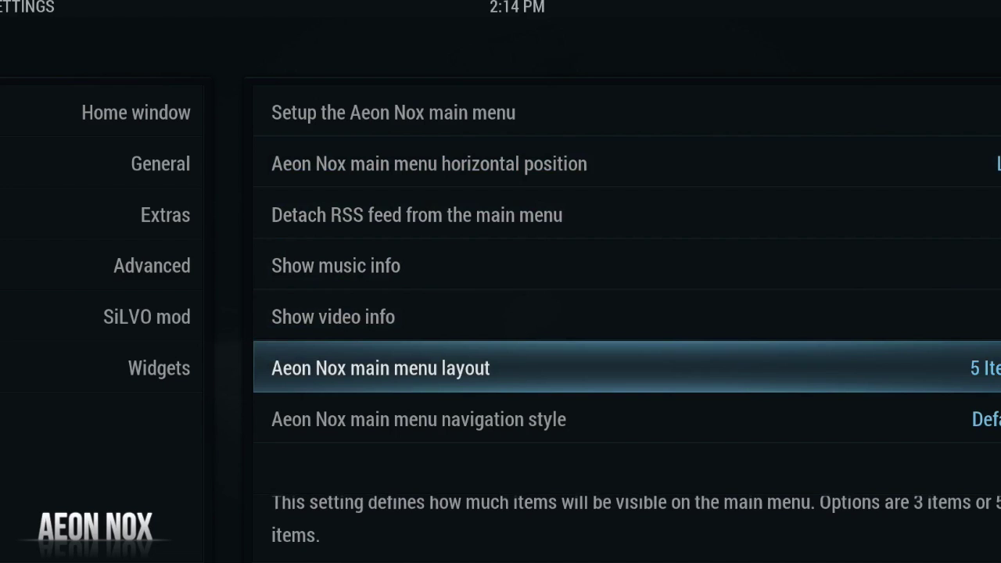
pyautogui.press('Return')
# Step: Return to the home screen and look through the Favourites, Power and System entries of the main menu
pyautogui.press('BackSpace')
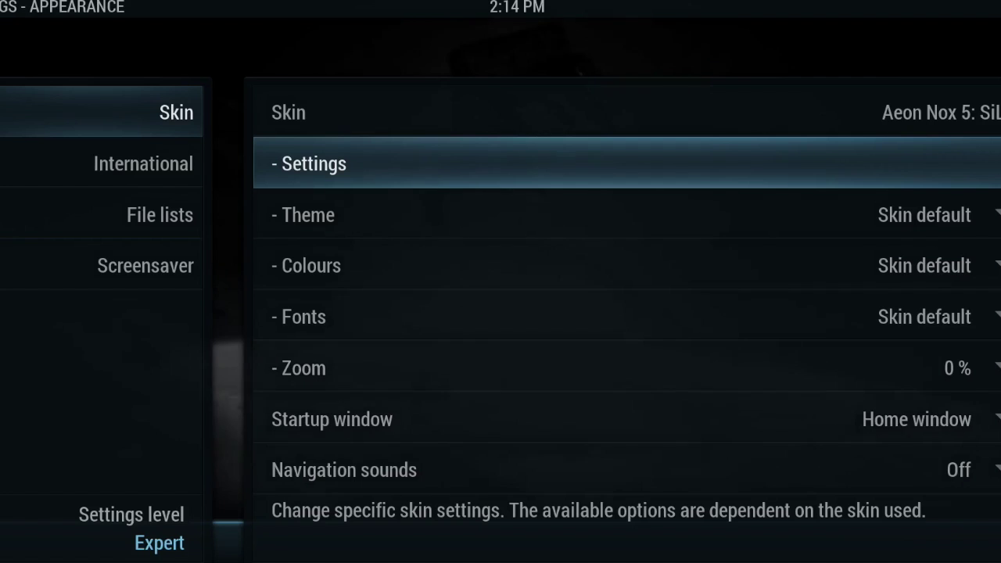
pyautogui.press('BackSpace')
pyautogui.press('BackSpace')
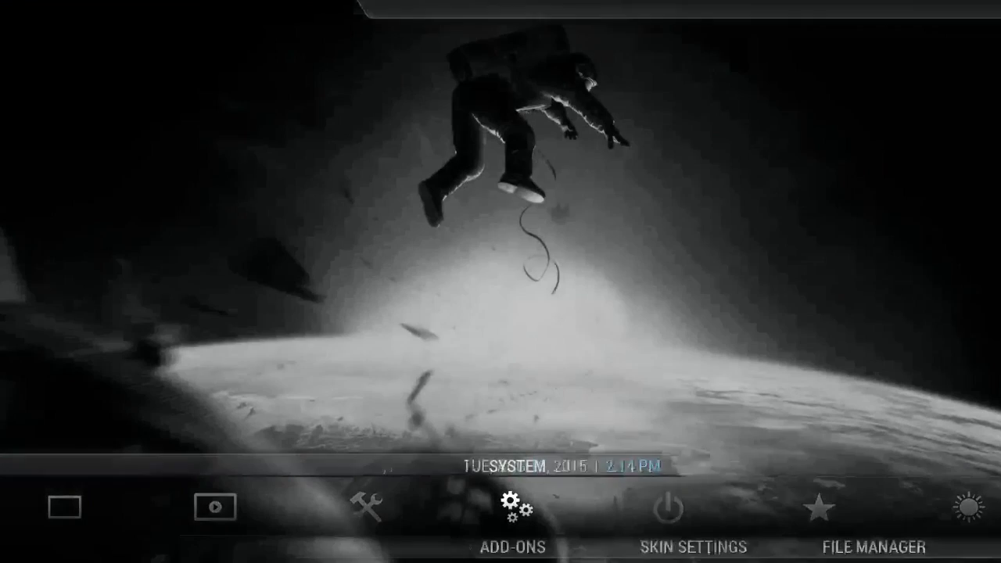
pyautogui.press('Right')
pyautogui.press('Right')
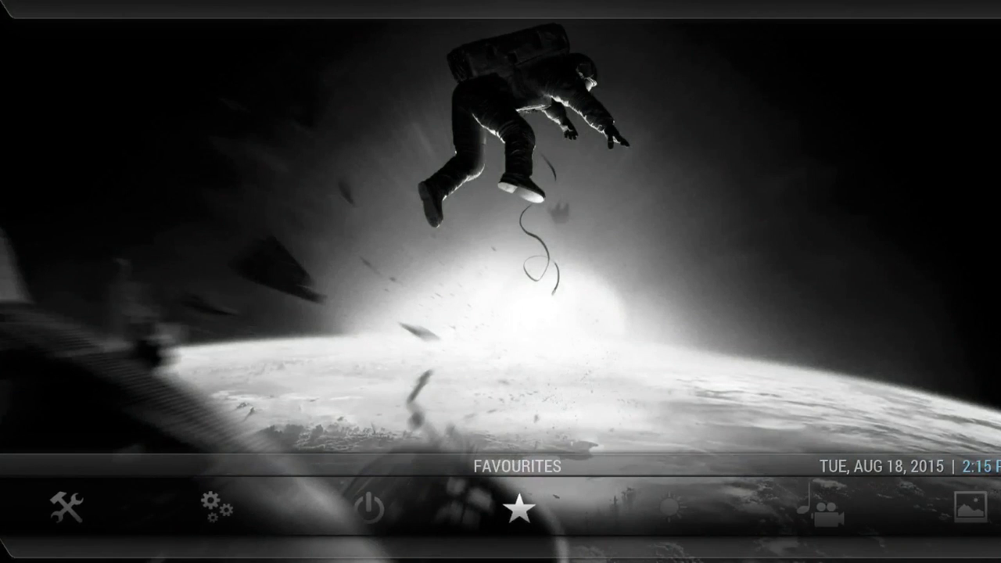
pyautogui.press('Right')
pyautogui.press('Left')
pyautogui.press('Left')
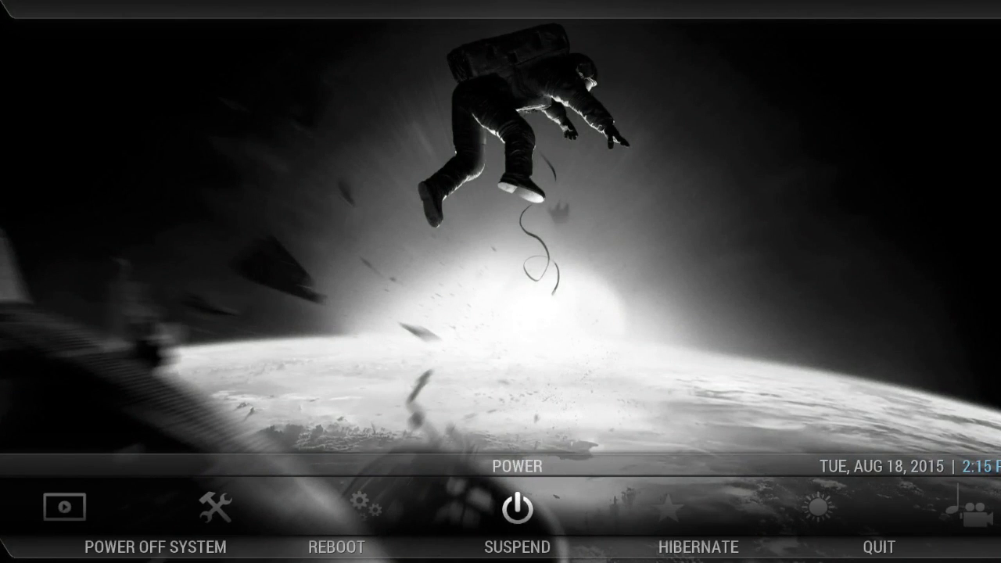
pyautogui.press('Left')
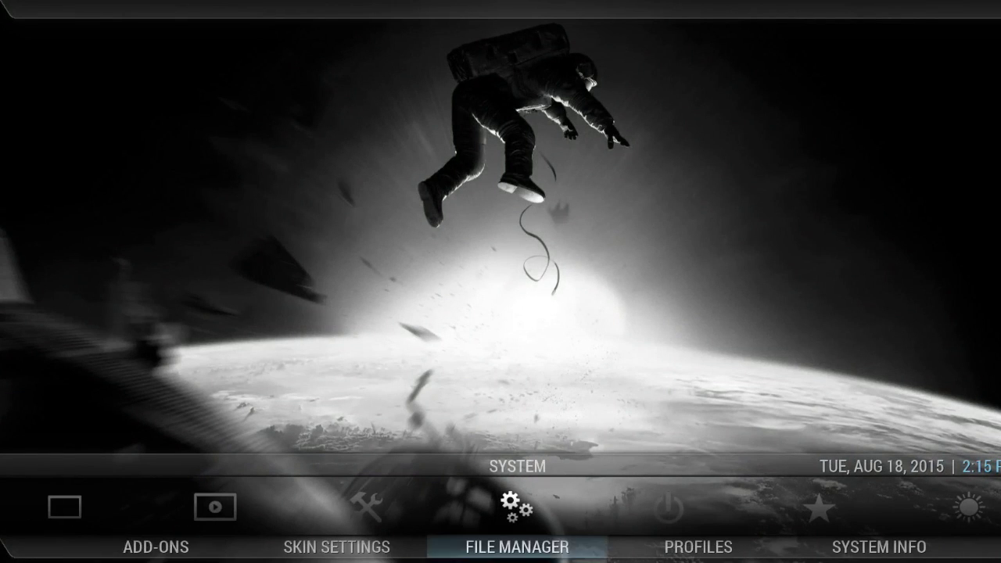
# Step: Reopen the Aeon Nox skin settings through the Appearance settings and go to the Home window options
pyautogui.press('Return')
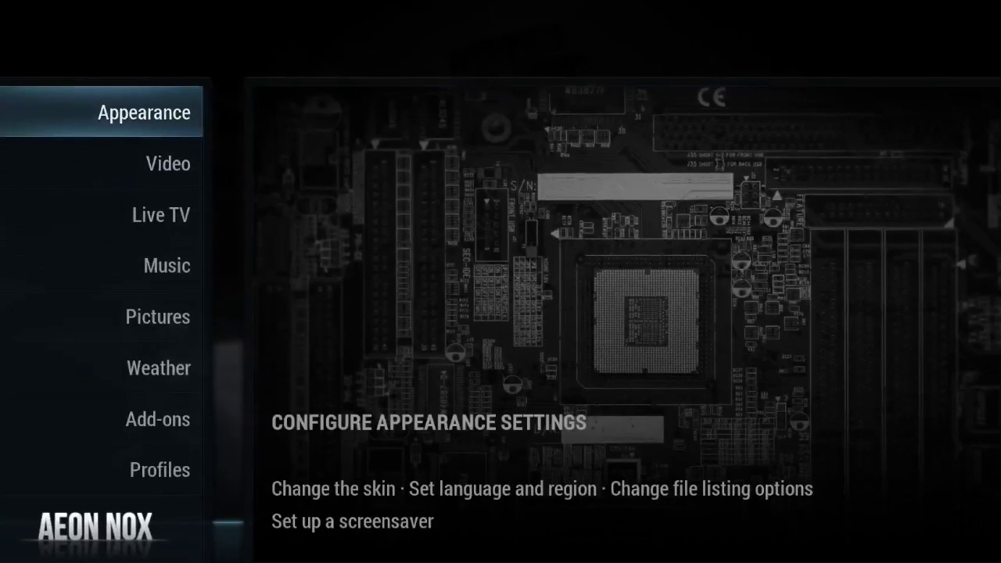
pyautogui.press('Return')
pyautogui.press('Down')
pyautogui.press('Down')
pyautogui.press('Up')
pyautogui.press('Up')
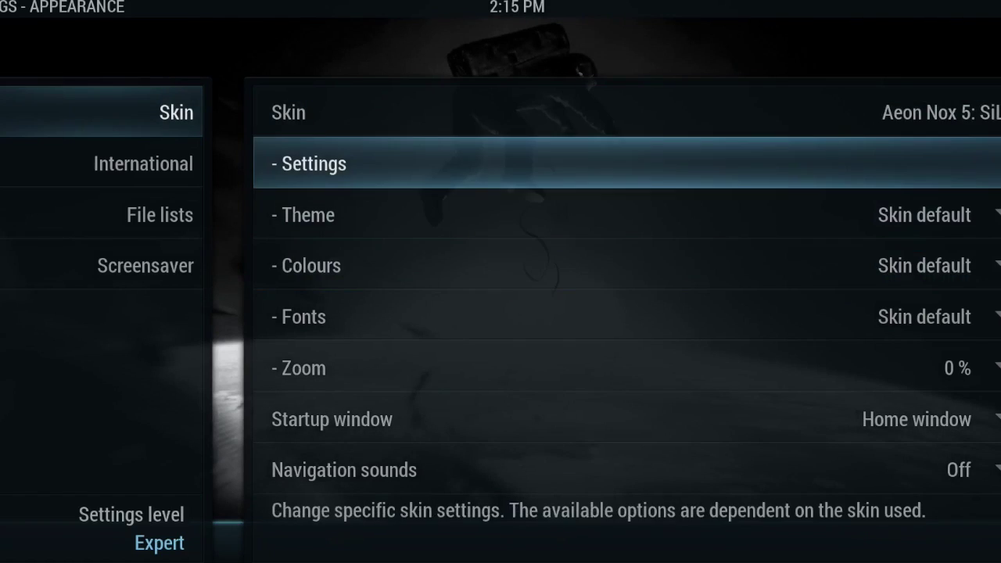
pyautogui.press('Return')
pyautogui.press('Down')
pyautogui.press('Down')
pyautogui.press('Down')
pyautogui.press('Up')
pyautogui.press('Up')
pyautogui.press('Up')
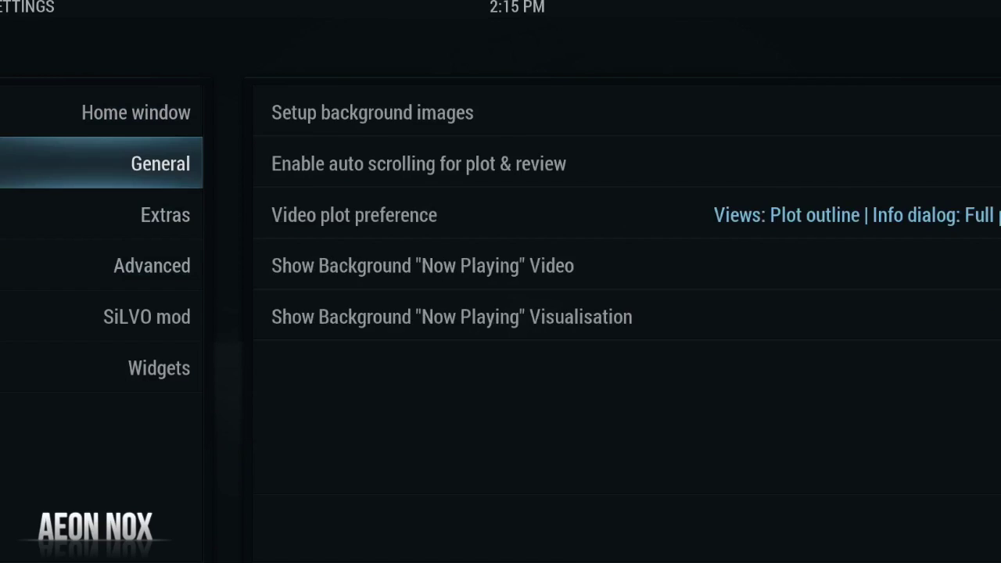
# Step: Set the Aeon Nox main menu layout to 3 items and return to the home screen
pyautogui.press('Right')
pyautogui.press('Down')
pyautogui.press('Up')
pyautogui.press('Return')
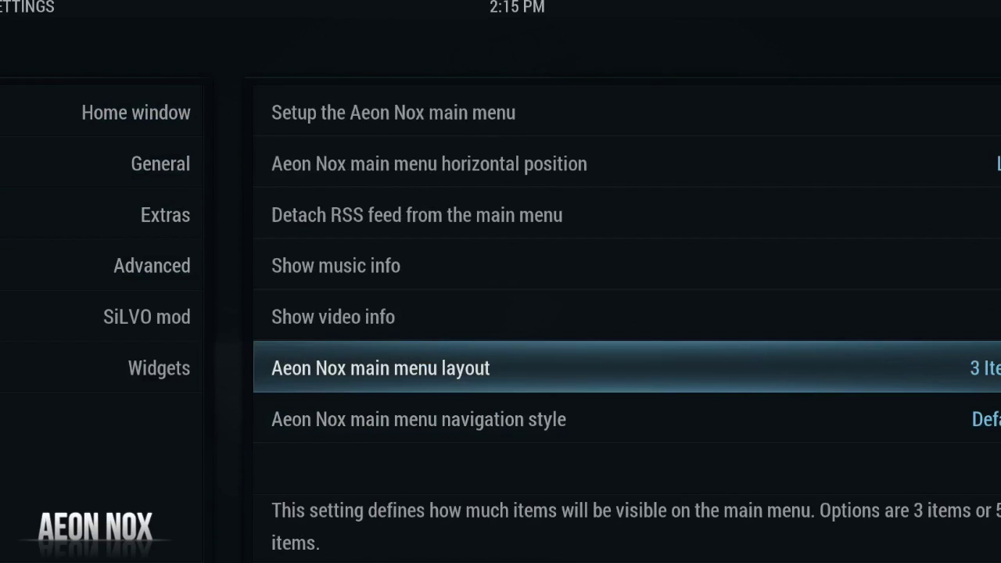
pyautogui.press('Escape')
pyautogui.press('Escape')
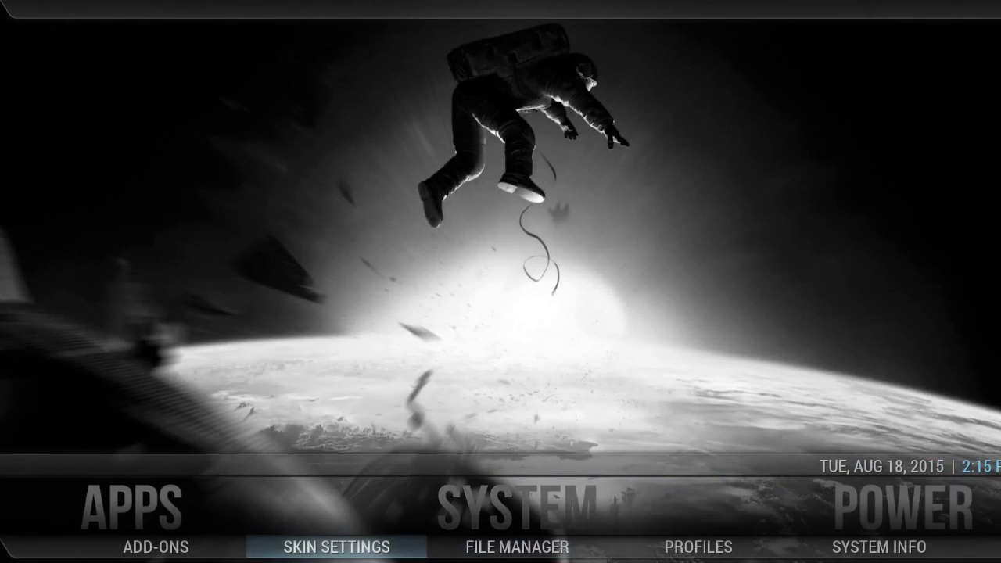
# Step: Open the skin settings from the home screen and set the Aeon Nox main menu layout to 5 items
pyautogui.press('Return')
pyautogui.press('Right')
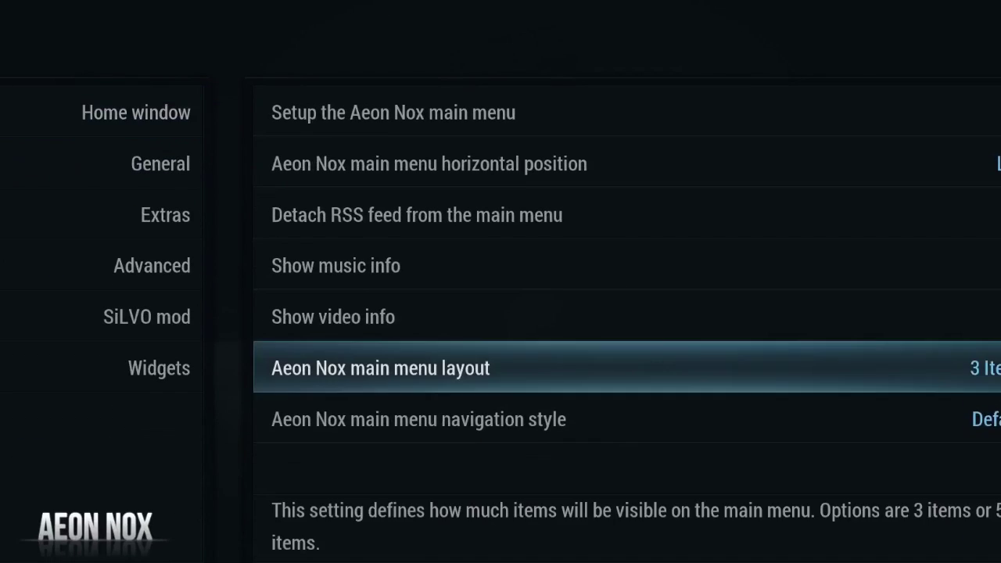
pyautogui.press('Down')
pyautogui.press('Up')
pyautogui.press('Return')
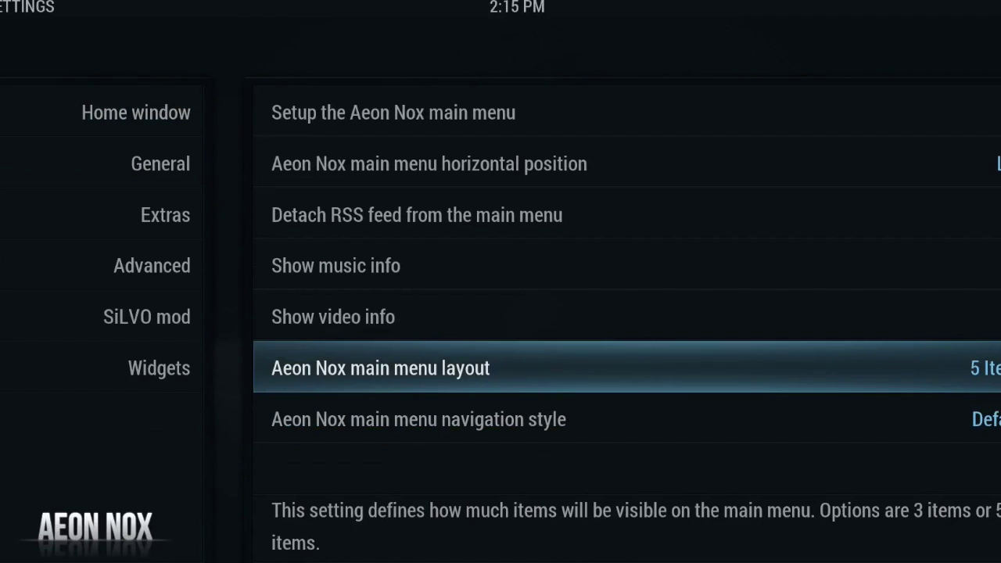
# Step: Open the setup of the Aeon Nox main menu items from the Home window options
pyautogui.press('Up')
pyautogui.press('Up')
pyautogui.press('Up')
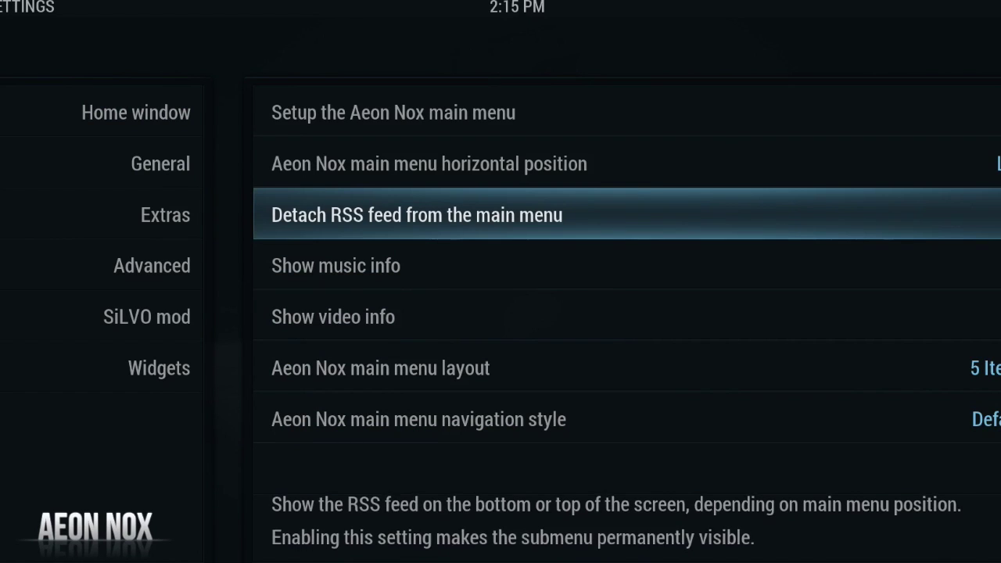
pyautogui.press('Up')
pyautogui.press('Up')
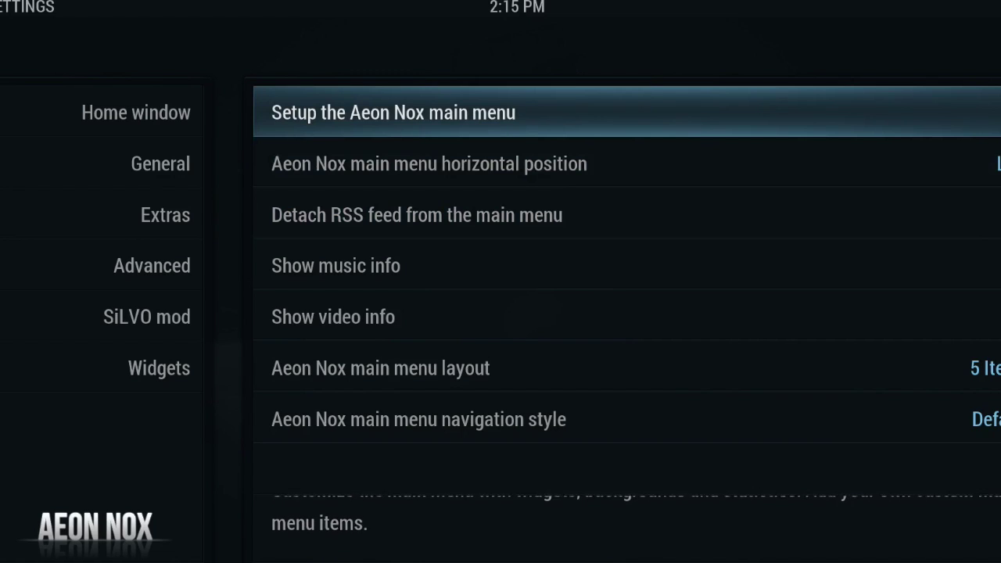
pyautogui.press('Return')
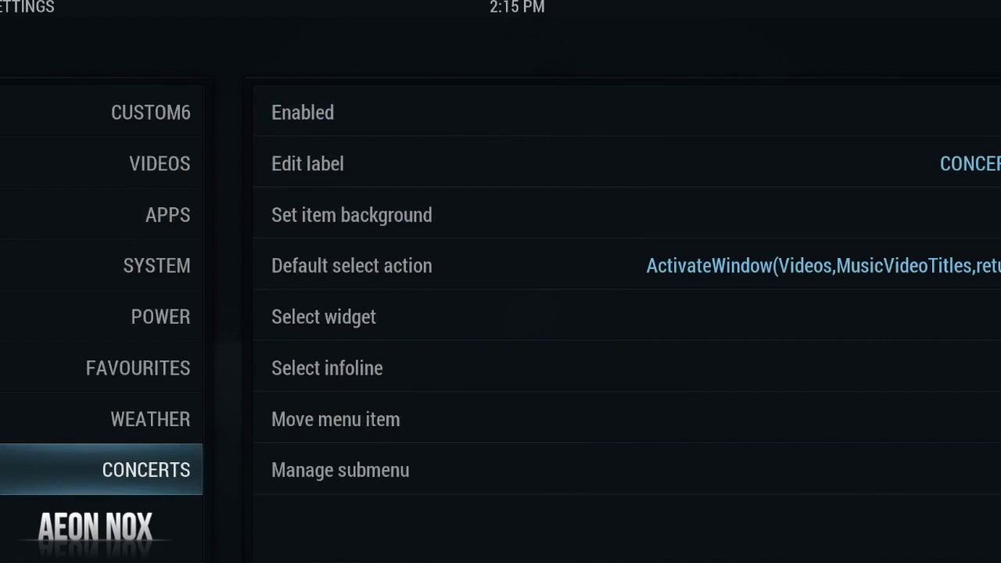
# Step: Look through the main menu items and their options, including the custom, Videos and Weather entries
pyautogui.press('Up')
pyautogui.press('Up')
pyautogui.press('Up')
pyautogui.press('Up')
pyautogui.press('Up')
pyautogui.press('Up')
pyautogui.press('Up')
pyautogui.press('Up')
pyautogui.press('Up')
pyautogui.press('Up')
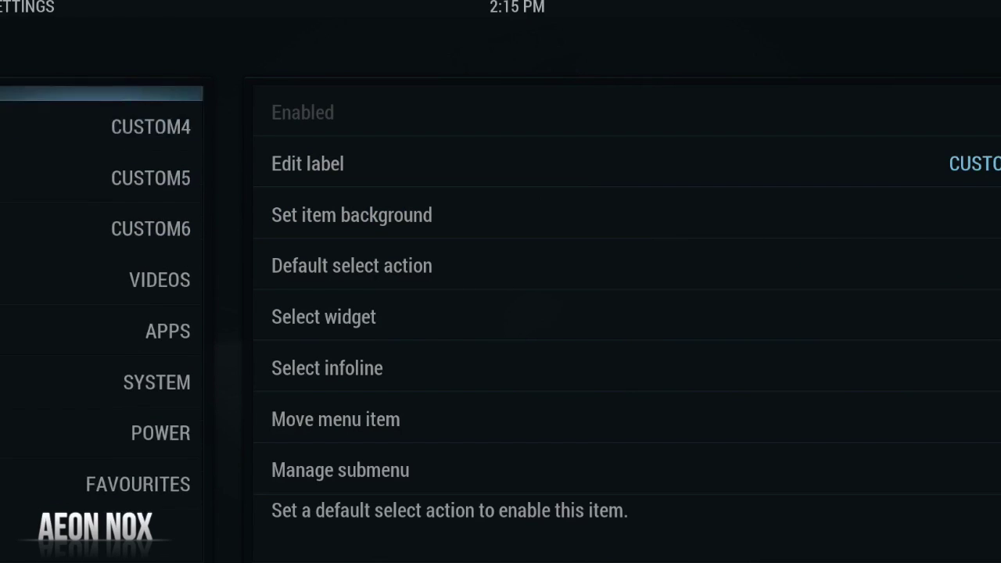
pyautogui.press('Up')
pyautogui.press('Up')
pyautogui.press('Up')
pyautogui.press('Up')
pyautogui.press('Up')
pyautogui.press('Up')
pyautogui.press('Up')
pyautogui.press('Up')
pyautogui.press('Up')
pyautogui.press('Up')
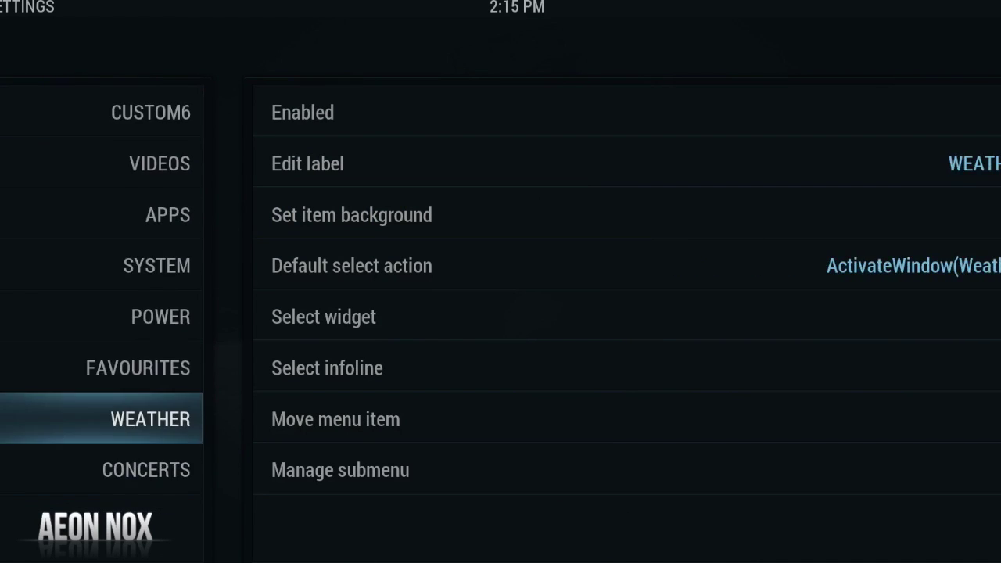
# Step: Set the default select action of the Pictures menu item to the Movies (8) favourite
pyautogui.press('Down')
pyautogui.press('Down')
pyautogui.press('Right')
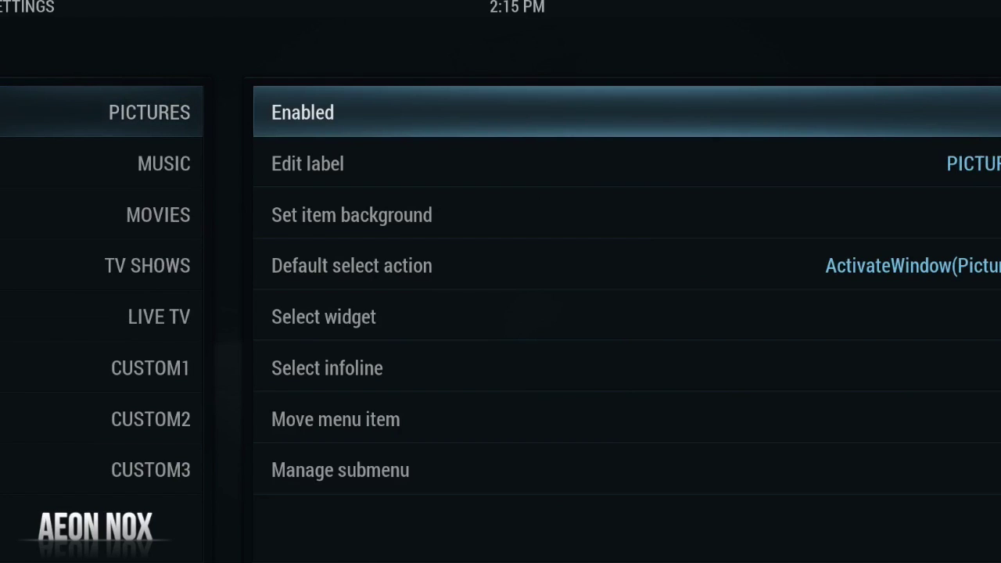
pyautogui.press('Down')
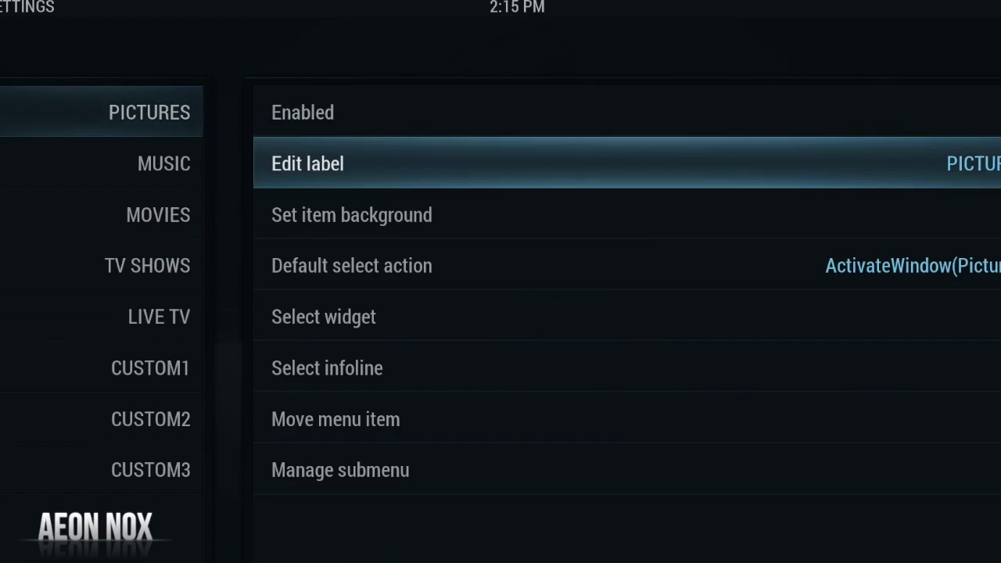
pyautogui.press('Down')
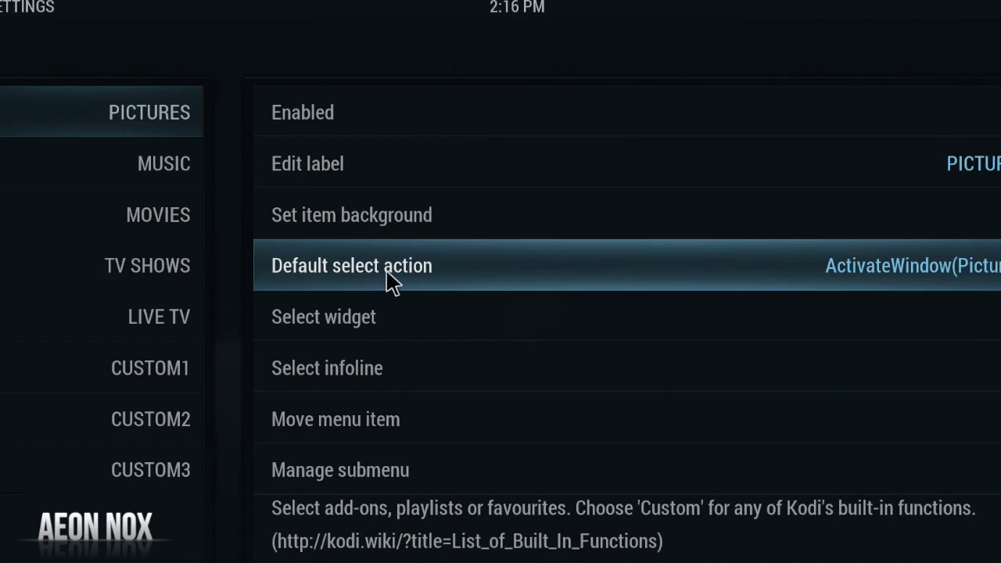
pyautogui.click(643, 264)
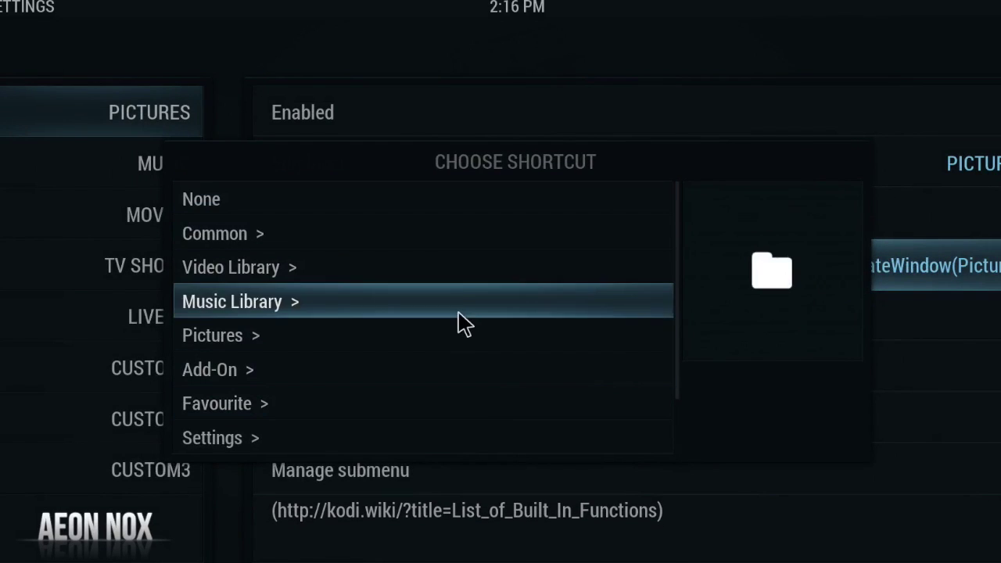
pyautogui.click(390, 402)
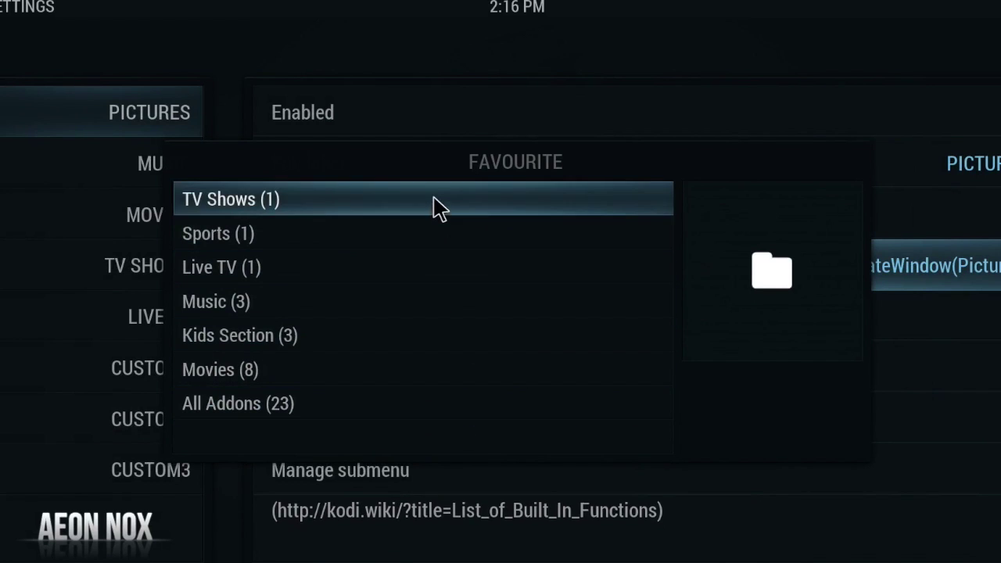
pyautogui.click(290, 372)
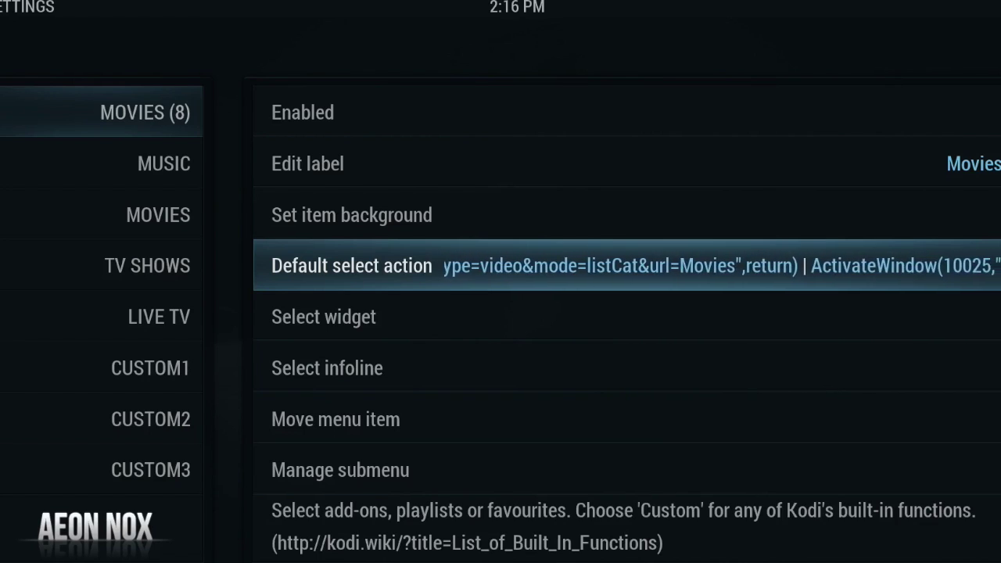
# Step: Return to the home screen and open the Movies (8) item from the main menu
pyautogui.press('Escape')
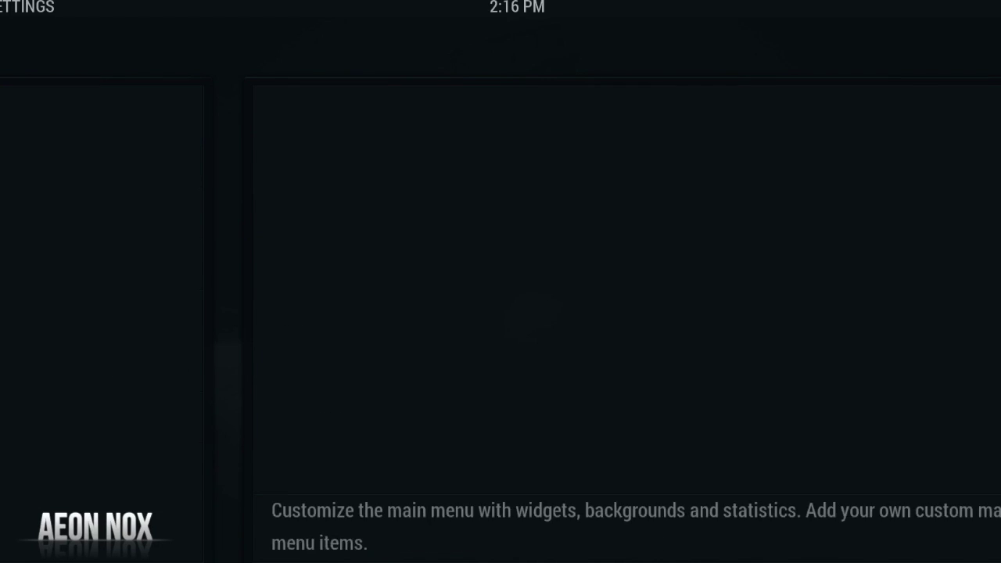
pyautogui.press('Escape')
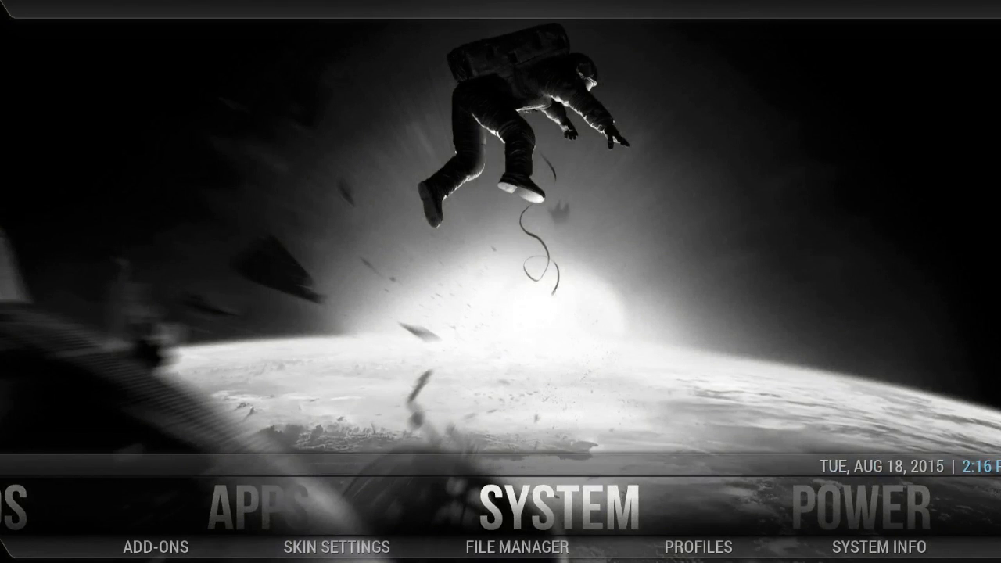
pyautogui.press('Right')
pyautogui.press('Right')
pyautogui.press('Right')
pyautogui.press('Right')
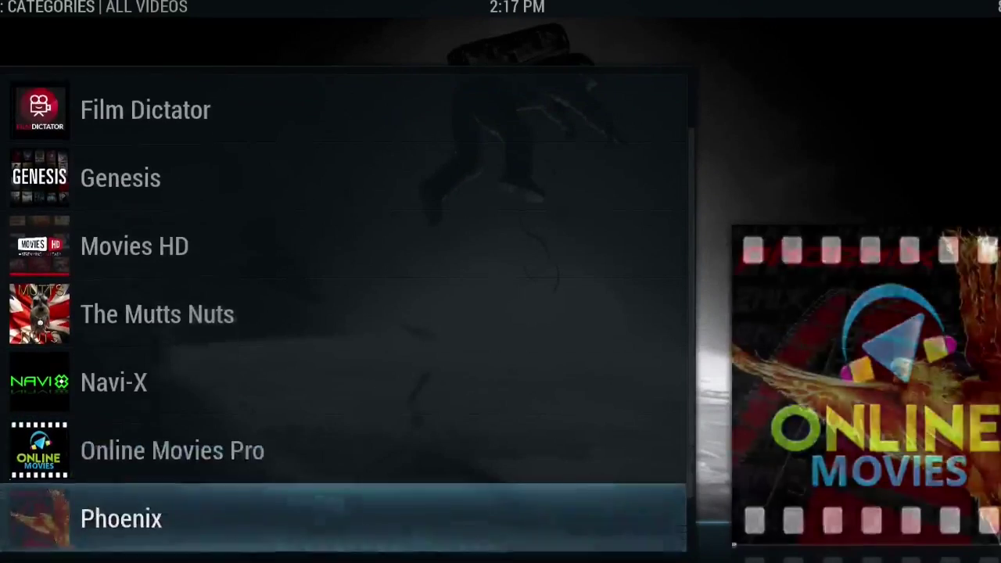
# Step: Look through the add-ons in the Movies category down to Stream All The Sources, and go back to the home screen
pyautogui.press('Down')
pyautogui.press('Down')
pyautogui.press('Down')
pyautogui.press('Down')
pyautogui.press('Down')
pyautogui.press('Down')
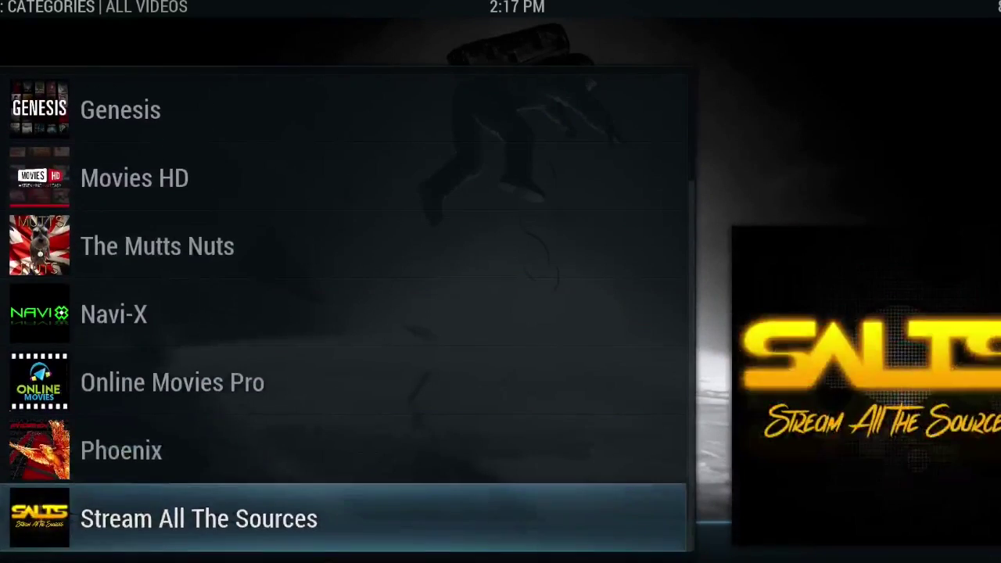
pyautogui.press('Down')
pyautogui.press('Up')
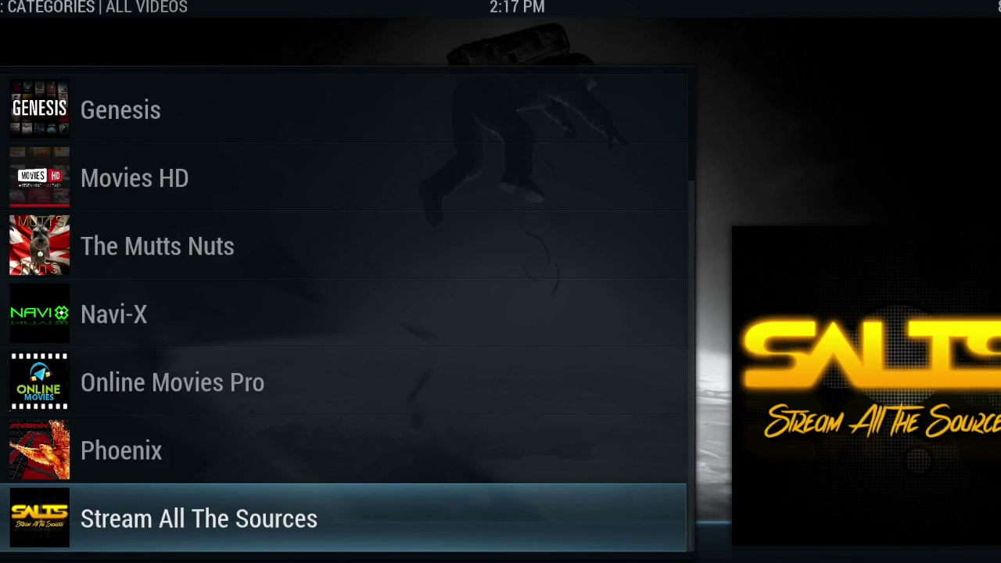
pyautogui.press('Escape')
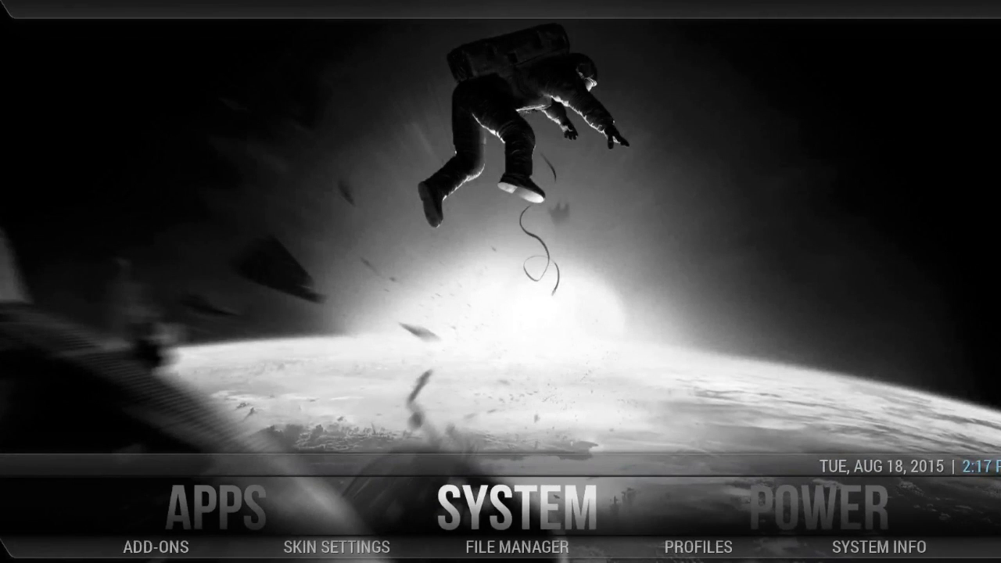
# Step: Open the Aeon Nox main menu setup again through the skin settings' Home window options
pyautogui.press('Down')
pyautogui.press('Left')
pyautogui.press('Return')
pyautogui.press('Right')
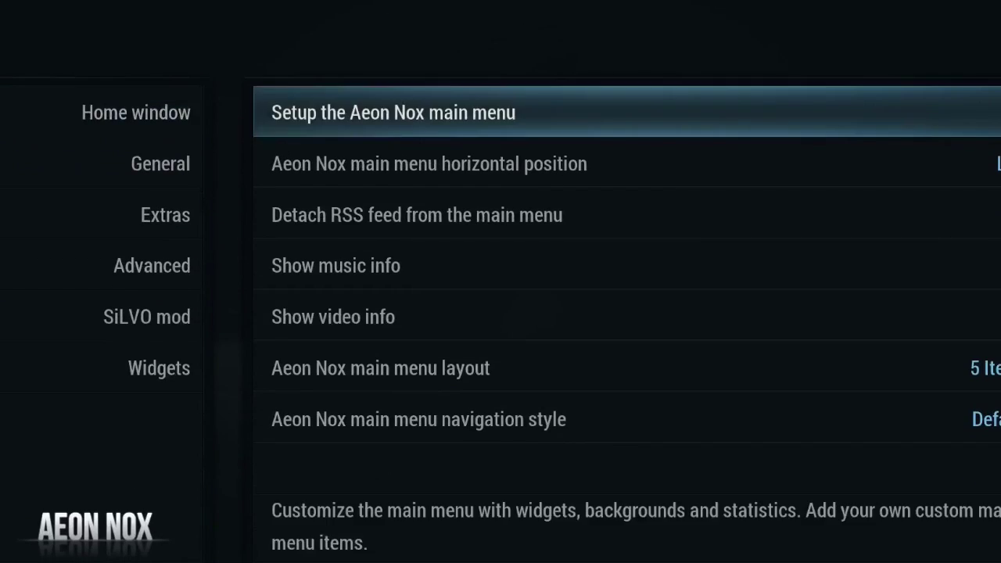
pyautogui.press('Return')
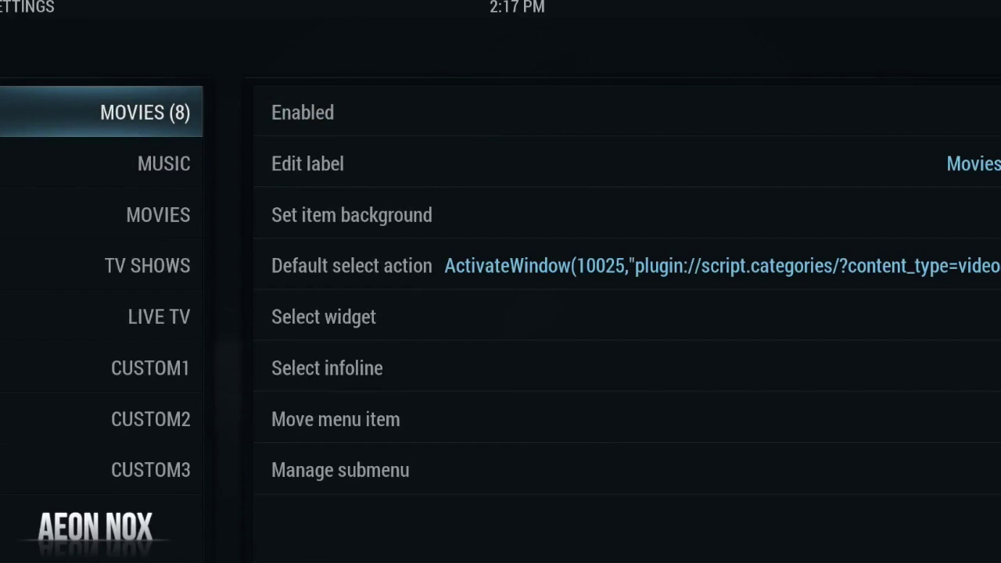
# Step: Set the default select action of the Music menu item to the TV Shows (1) favourite
pyautogui.press('Down')
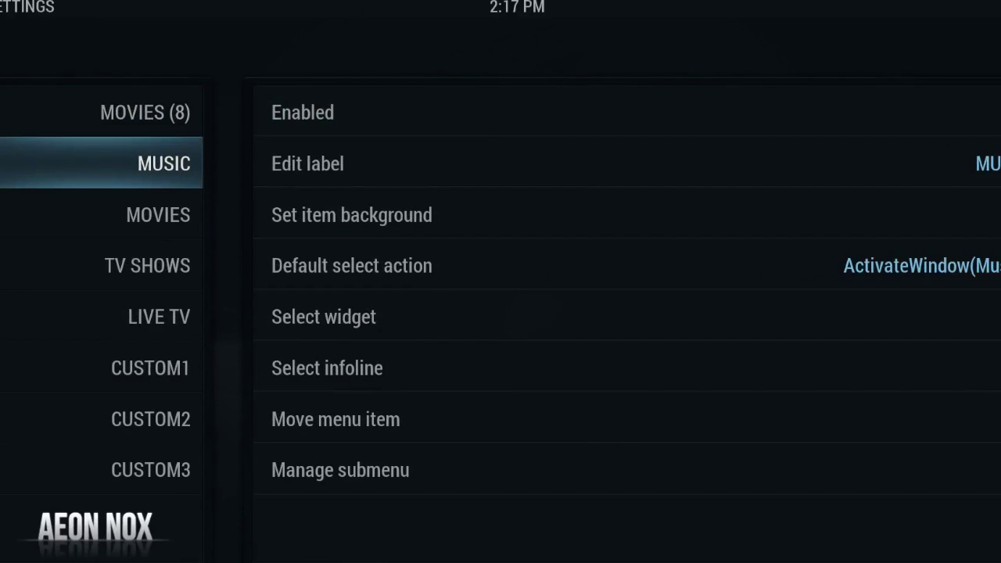
pyautogui.press('Right')
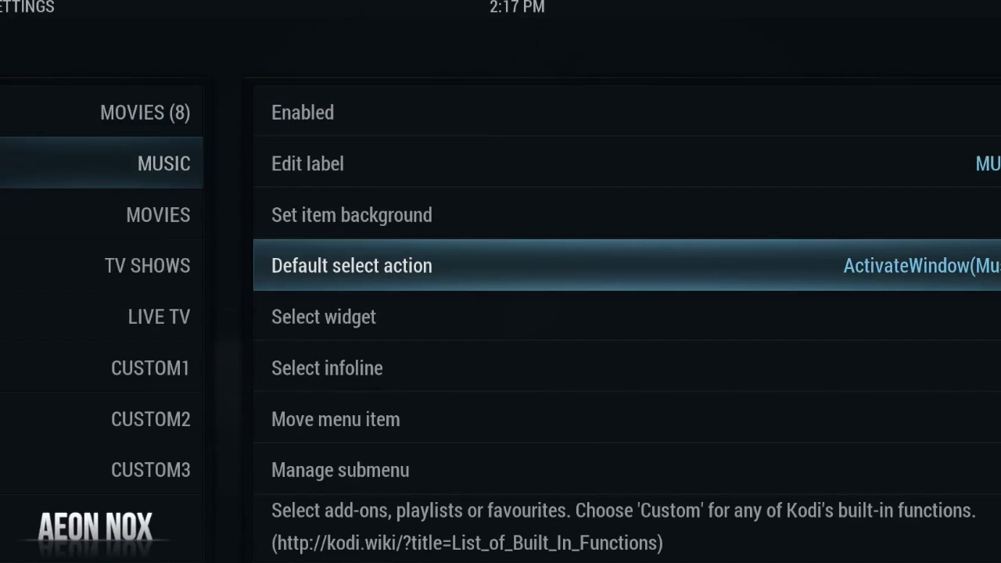
pyautogui.press('Return')
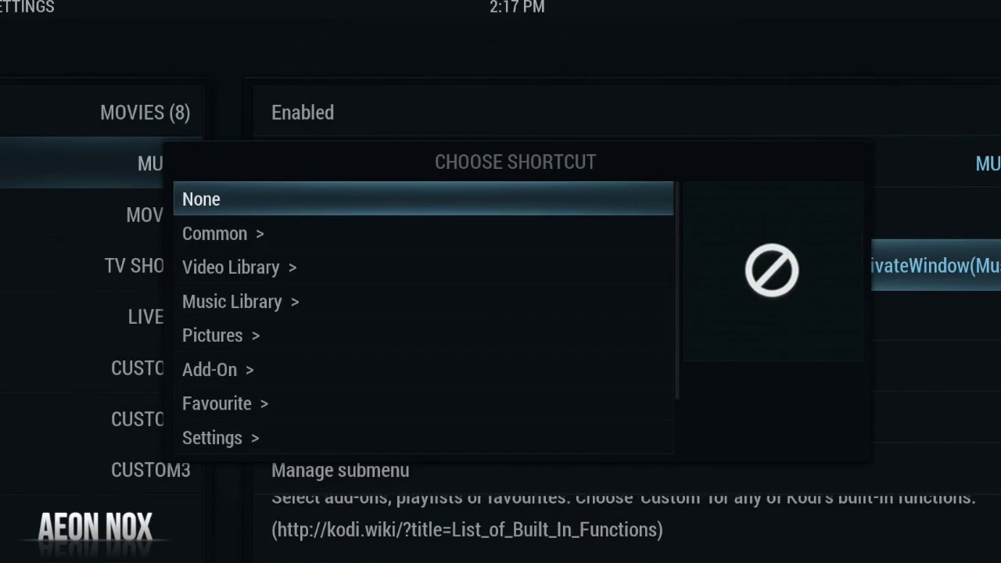
pyautogui.press('Down')
pyautogui.press('Down')
pyautogui.press('Down')
pyautogui.press('Down')
pyautogui.press('Down')
pyautogui.press('Down')
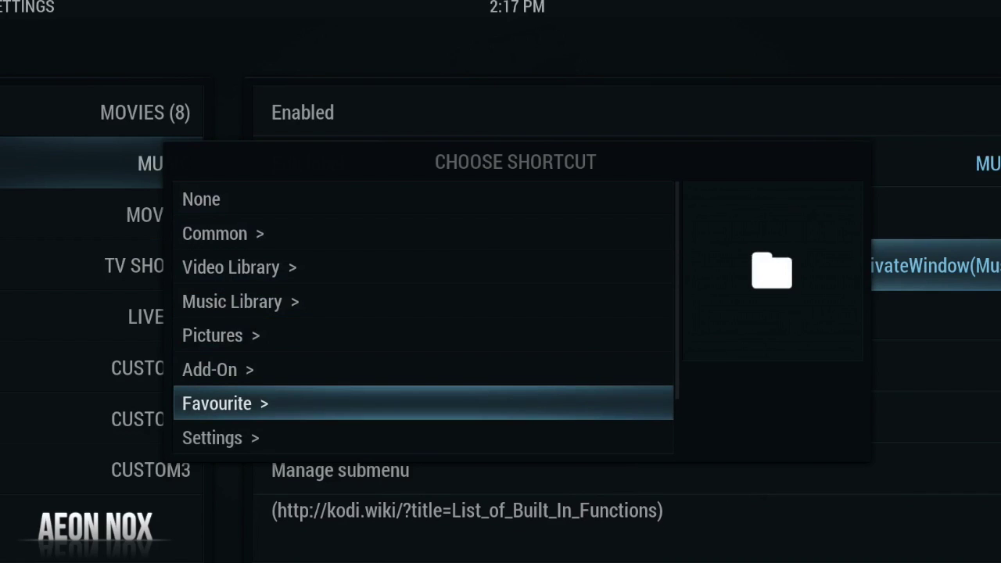
pyautogui.press('Return')
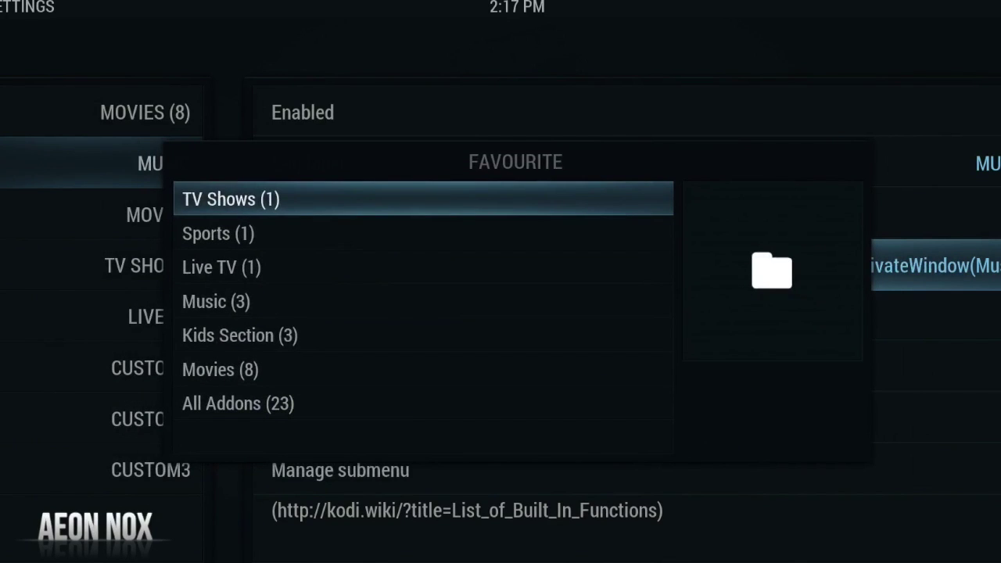
pyautogui.press('Return')
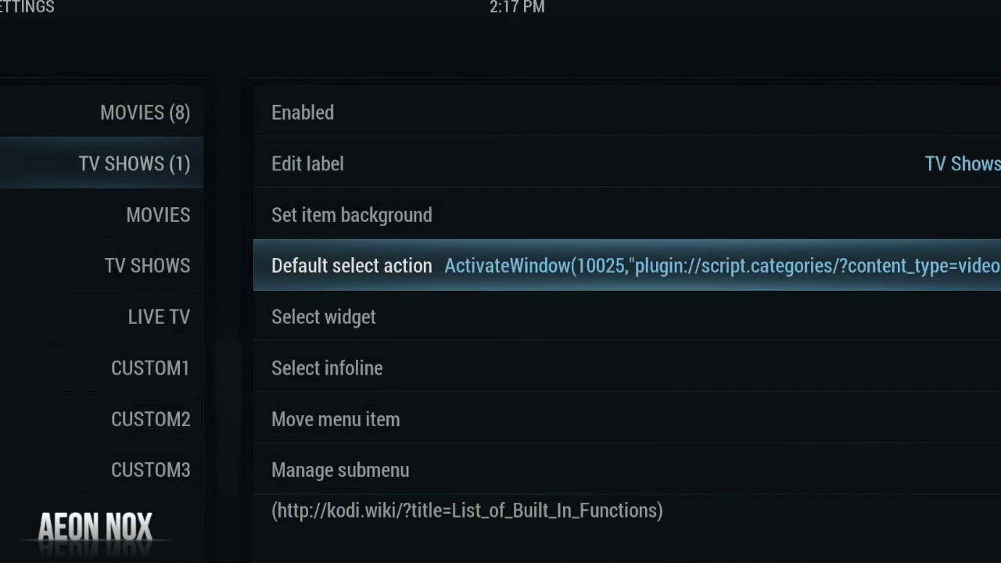
# Step: Set the default select action of the original Movies menu item to the Sports (1) favourite
pyautogui.press('Left')
pyautogui.press('Down')
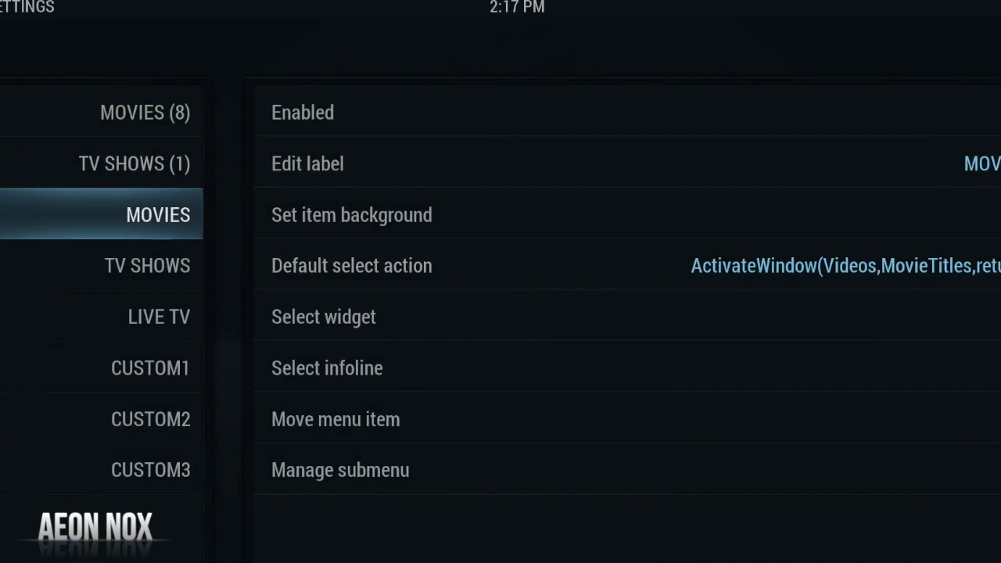
pyautogui.press('Right')
pyautogui.press('Return')
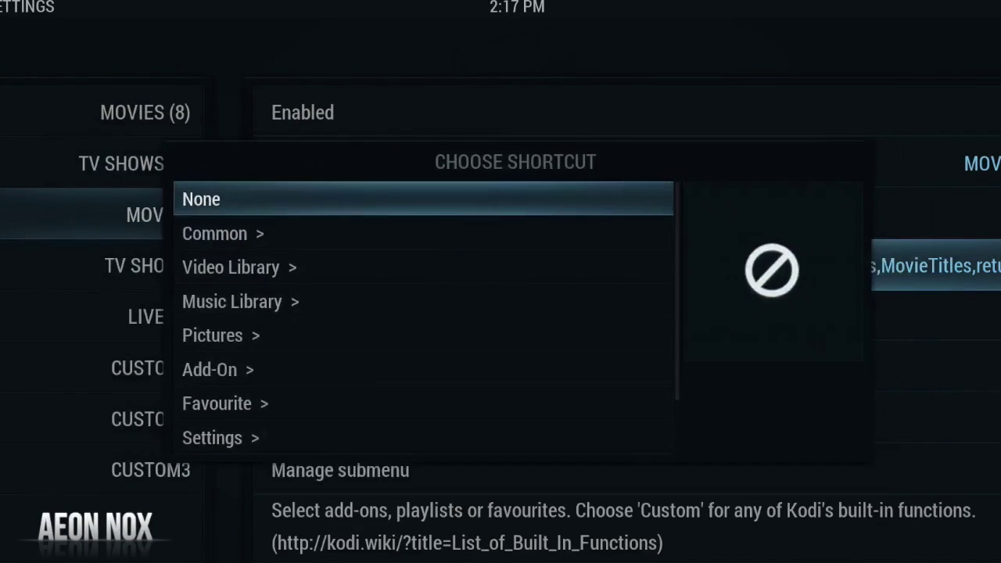
pyautogui.press('Down')
pyautogui.press('Down')
pyautogui.press('Down')
pyautogui.press('Down')
pyautogui.press('Down')
pyautogui.press('Down')
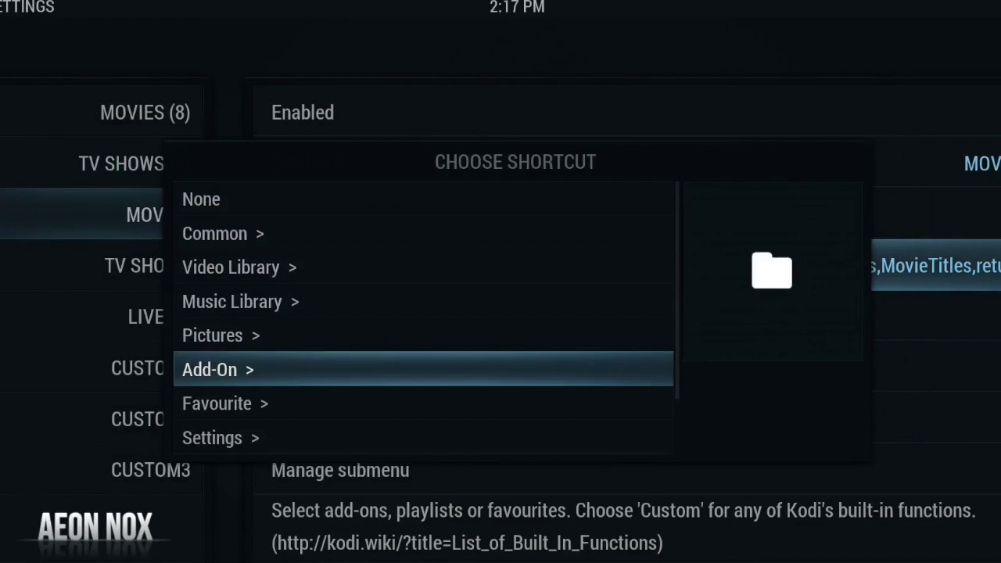
pyautogui.press('Return')
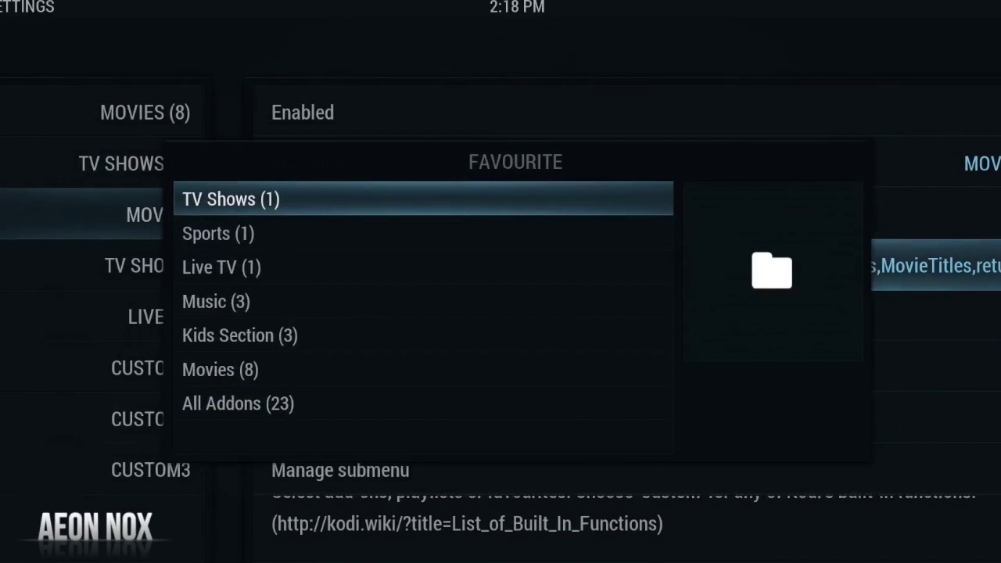
pyautogui.press('Down')
pyautogui.press('Escape')
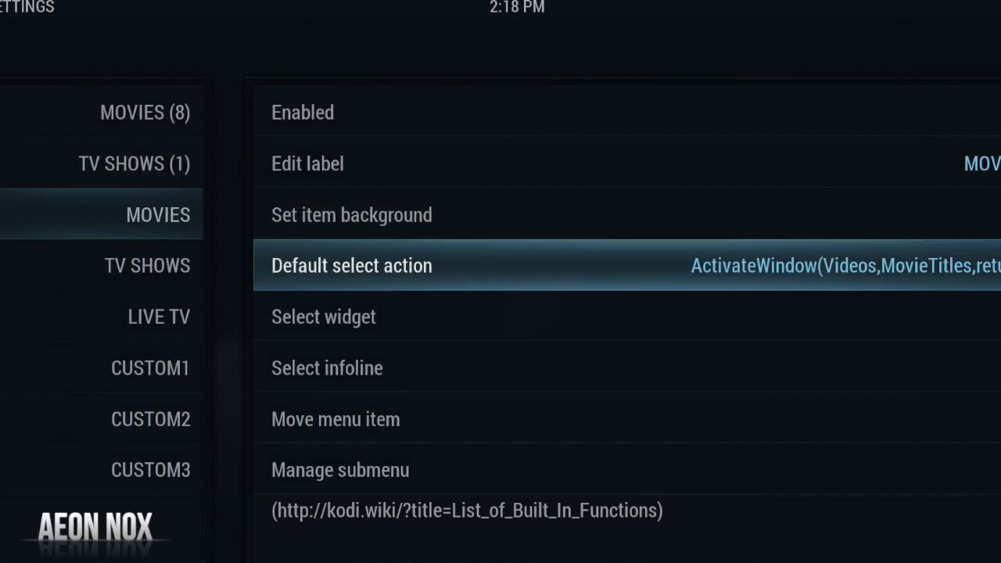
# Step: Set the default select action of the original TV Shows menu item to the Live TV (1) favourite
pyautogui.press('Left')
pyautogui.press('Down')
pyautogui.press('Right')
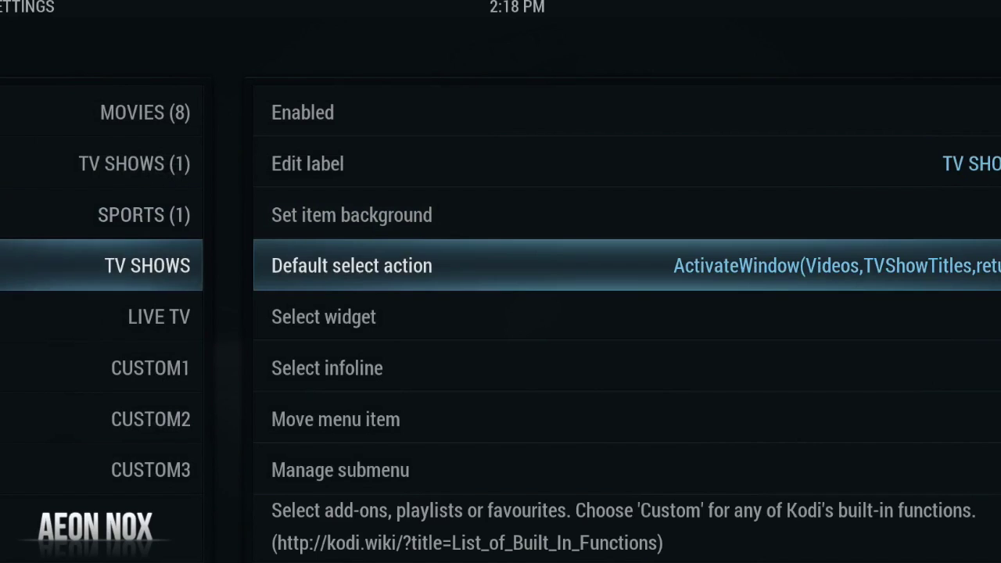
pyautogui.press('Return')
pyautogui.press('Down')
pyautogui.press('Down')
pyautogui.press('Down')
pyautogui.press('Down')
pyautogui.press('Down')
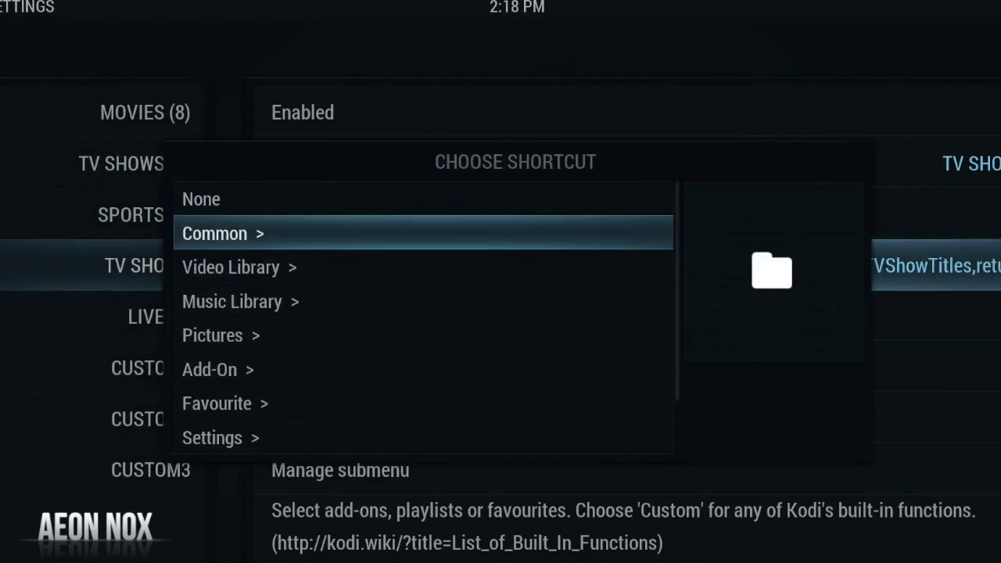
pyautogui.press('Down')
pyautogui.press('Return')
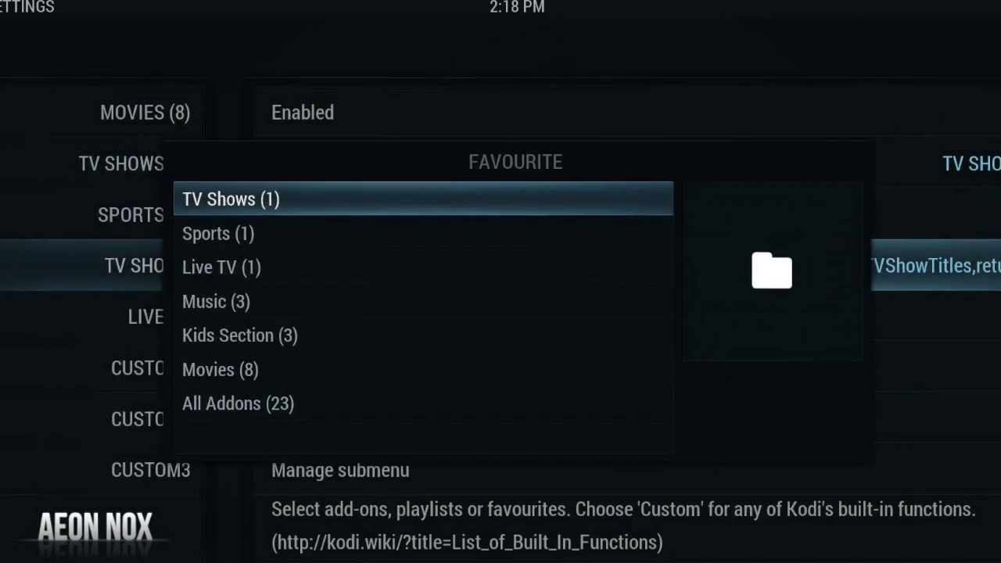
pyautogui.press('Down')
pyautogui.press('Down')
pyautogui.press('Return')
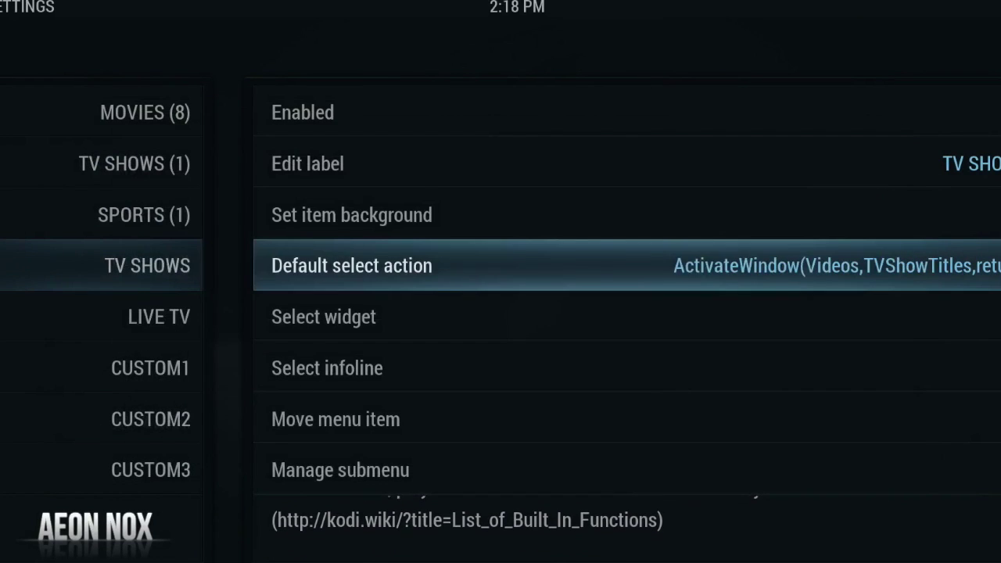
# Step: Set the default select action of the original Live TV menu item to the Kids Section (3) favourite
pyautogui.press('Left')
pyautogui.press('Down')
pyautogui.press('Right')
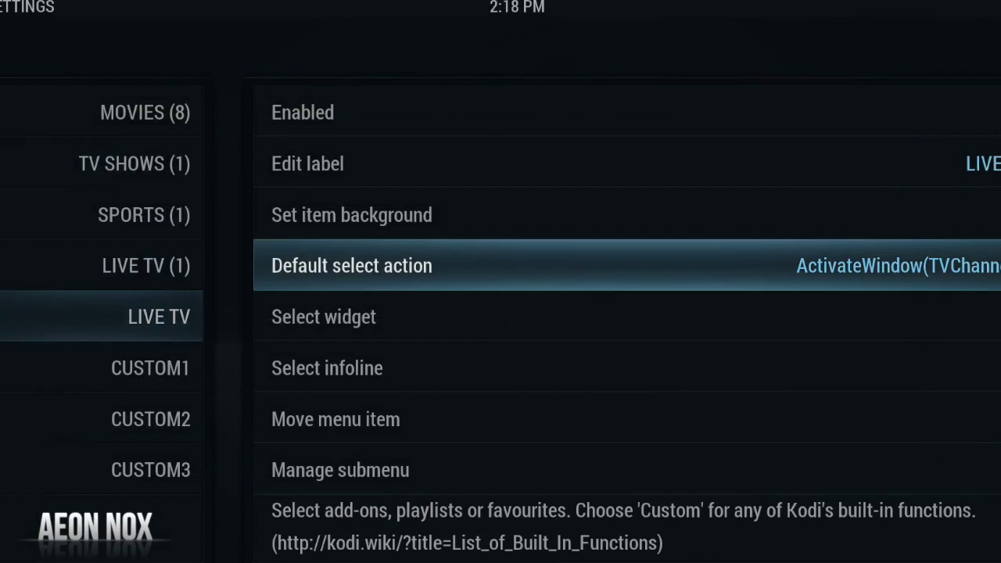
pyautogui.press('Return')
pyautogui.press('Down')
pyautogui.press('Down')
pyautogui.press('Down')
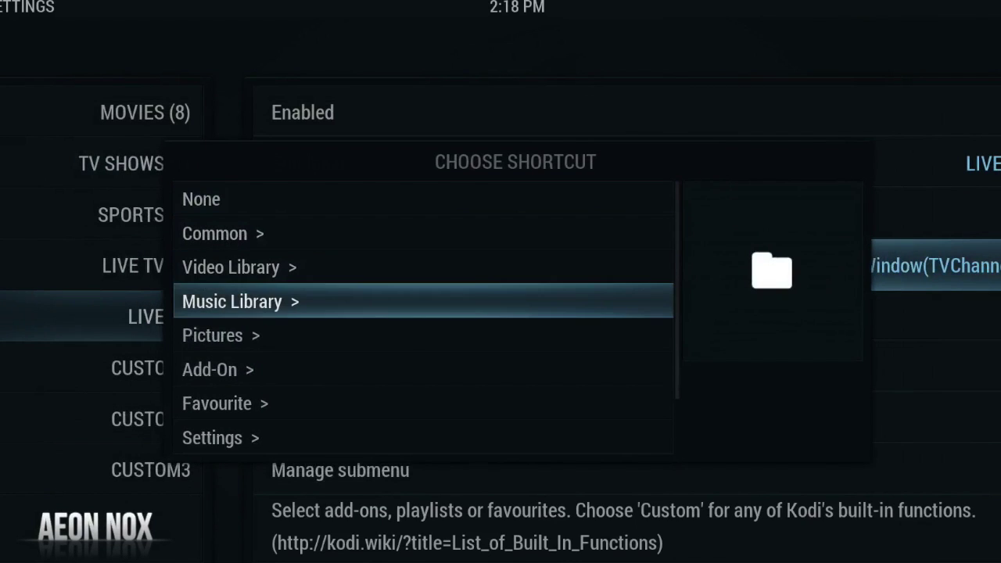
pyautogui.press('Down')
pyautogui.press('Down')
pyautogui.press('Down')
pyautogui.press('Return')
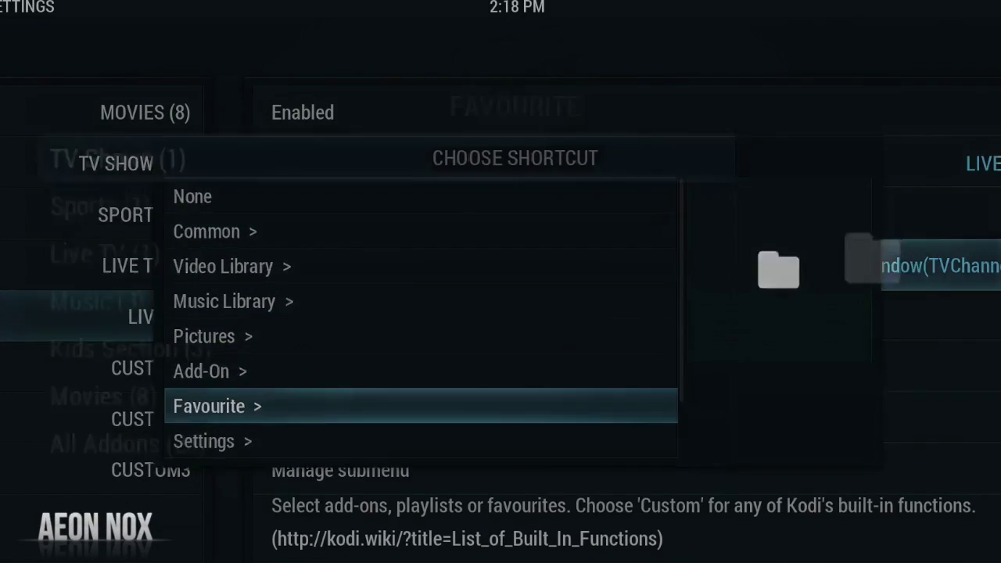
pyautogui.press('Down')
pyautogui.press('Down')
pyautogui.press('Down')
pyautogui.press('Down')
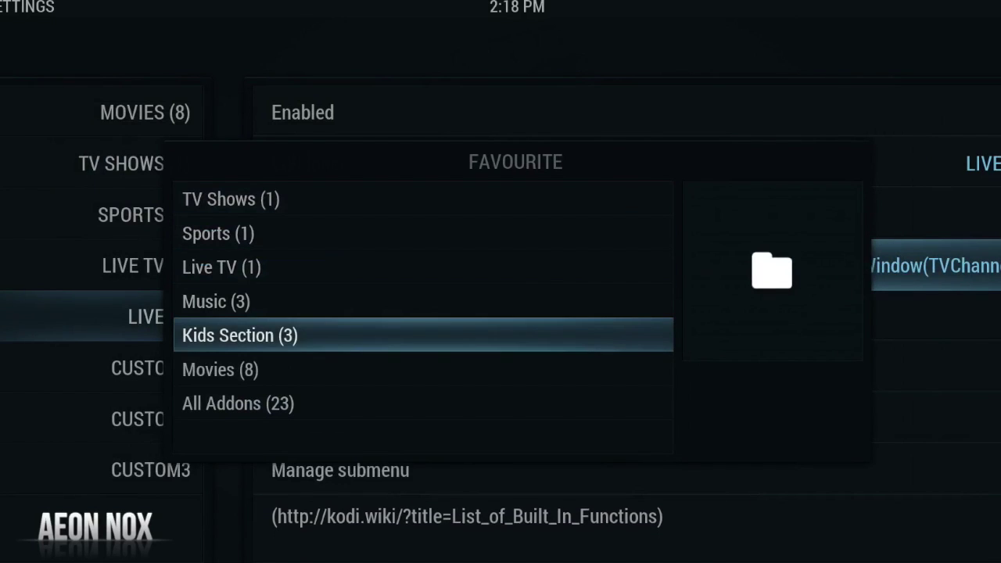
pyautogui.press('Return')
# Step: Set the default select action of the CUSTOM1 menu item to the Music (3) favourite
pyautogui.press('Left')
pyautogui.press('Down')
pyautogui.press('Right')
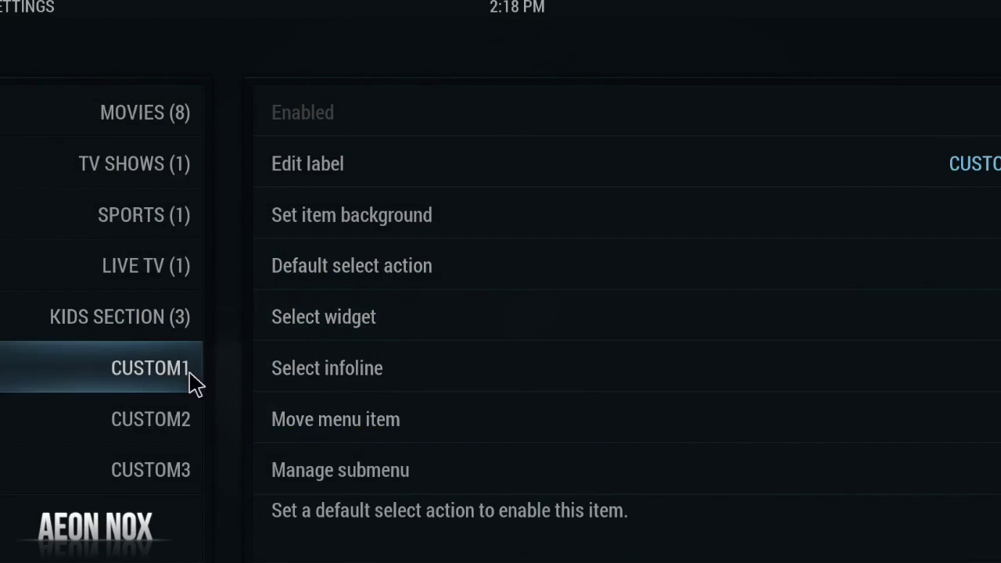
pyautogui.scroll(-5, 160, 371)
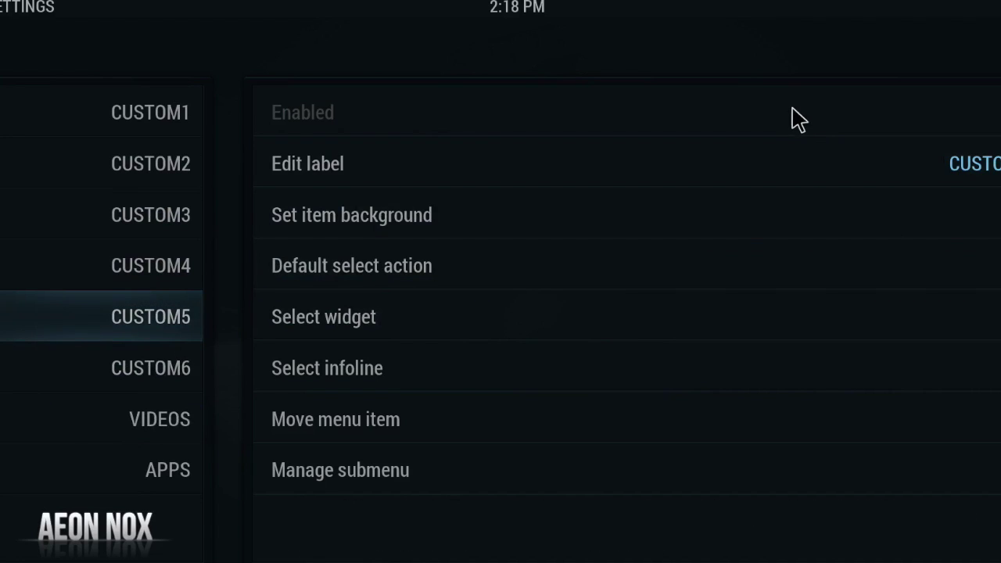
pyautogui.scroll(4, 188, 263)
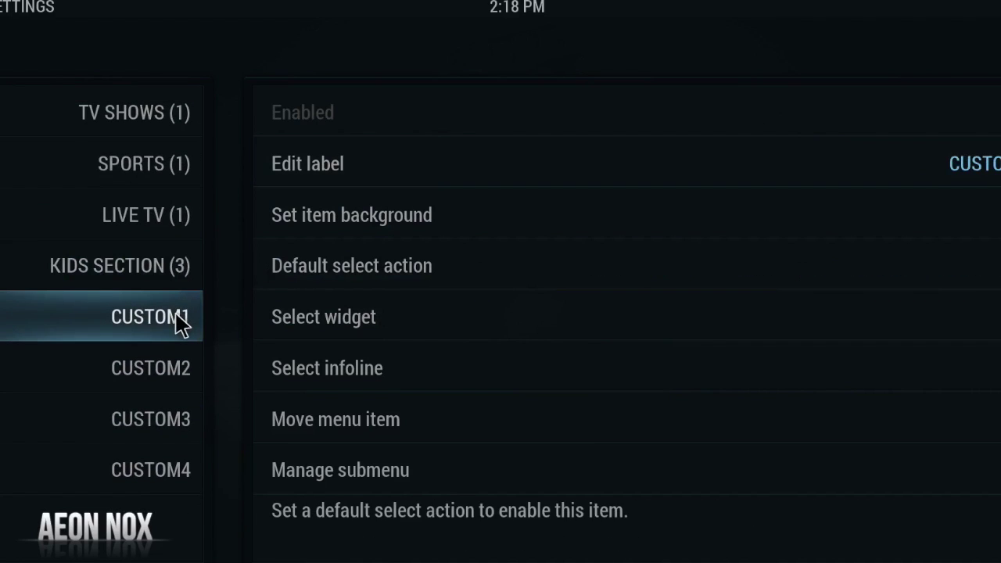
pyautogui.press('Down')
pyautogui.press('Right')
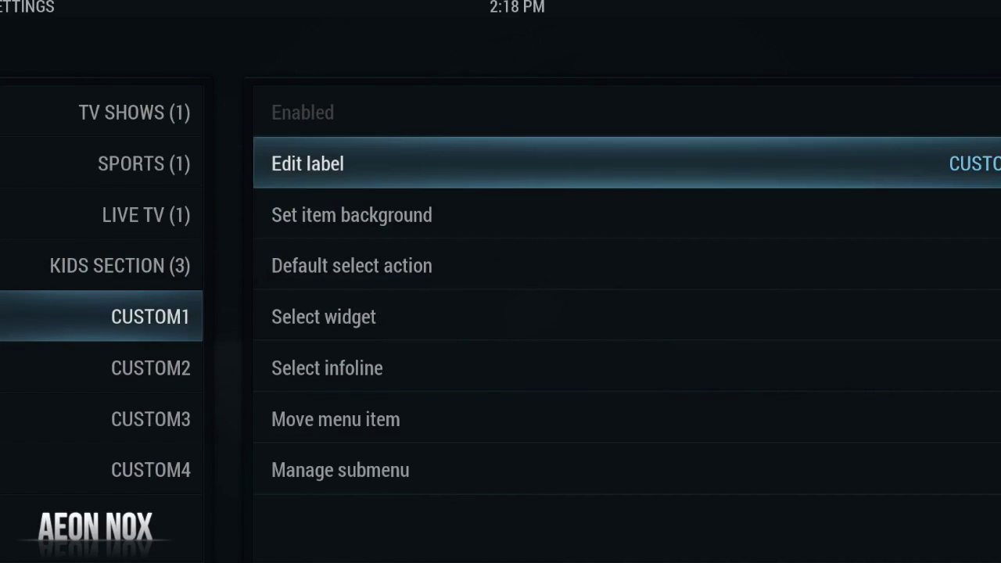
pyautogui.press('Down')
pyautogui.press('Down')
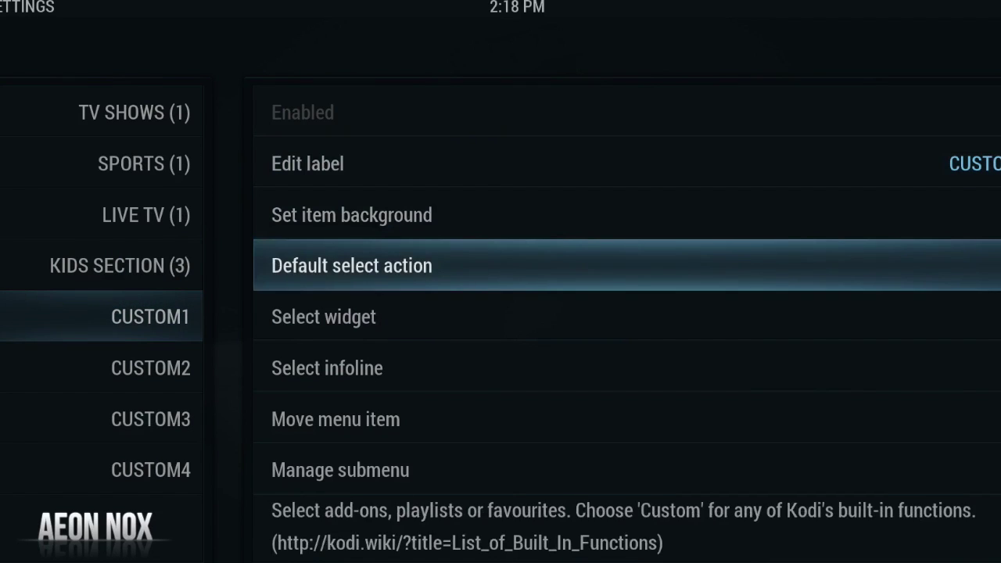
pyautogui.press('Return')
pyautogui.press('Down')
pyautogui.press('Down')
pyautogui.press('Down')
pyautogui.press('Down')
pyautogui.press('Down')
pyautogui.press('Down')
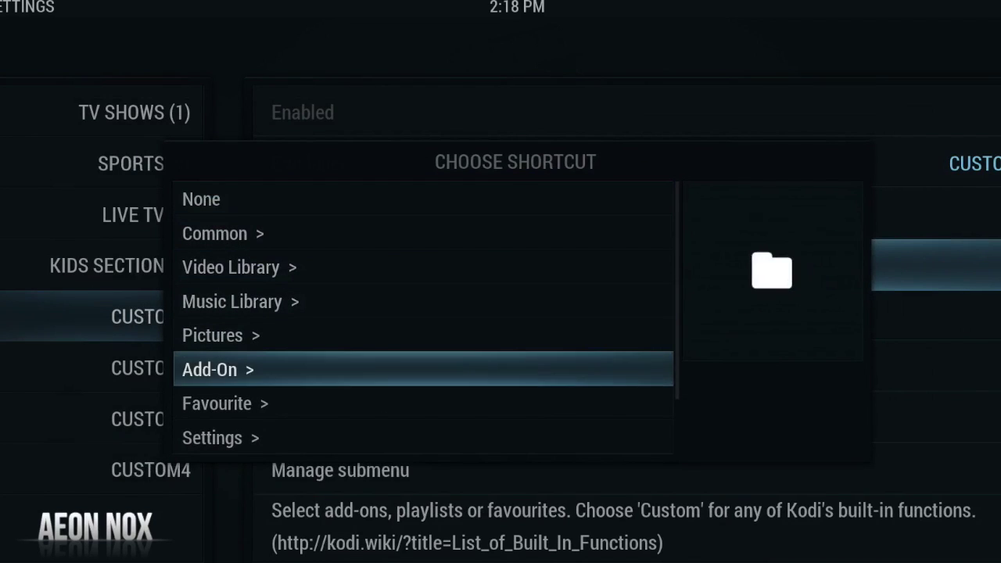
pyautogui.press('Return')
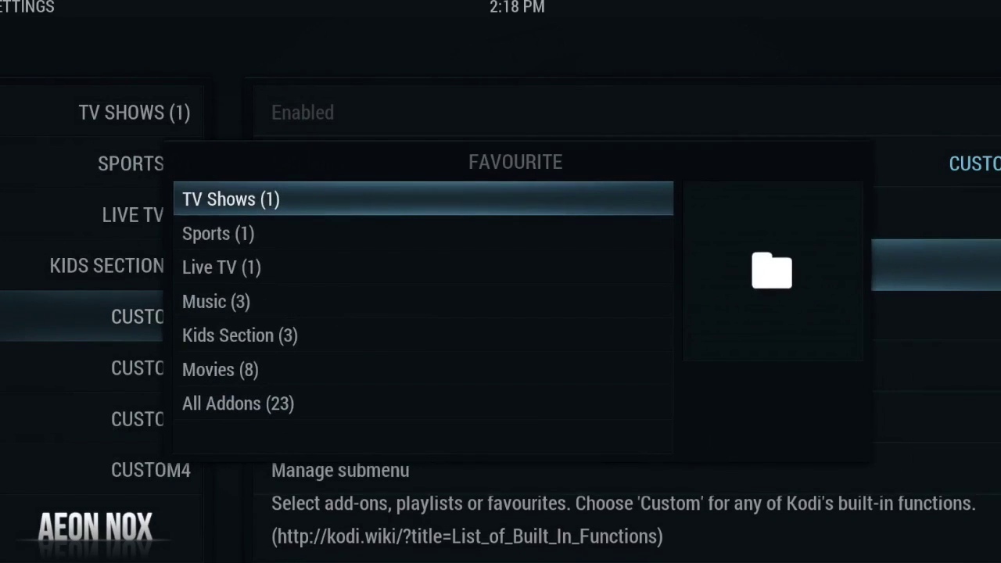
pyautogui.press('Down')
pyautogui.press('Down')
pyautogui.press('Down')
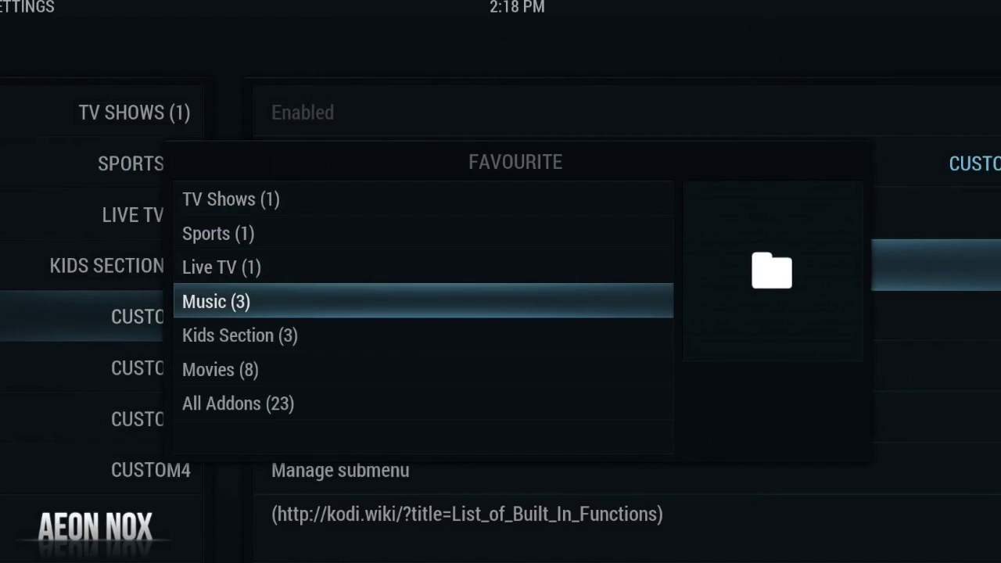
pyautogui.press('Down')
pyautogui.press('Down')
pyautogui.press('Up')
pyautogui.press('Up')
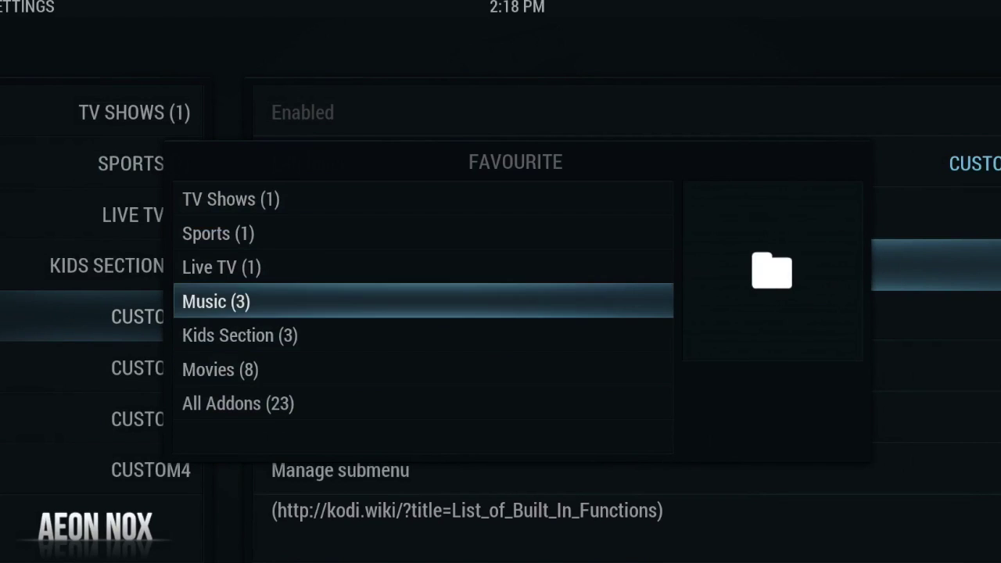
pyautogui.press('Return')
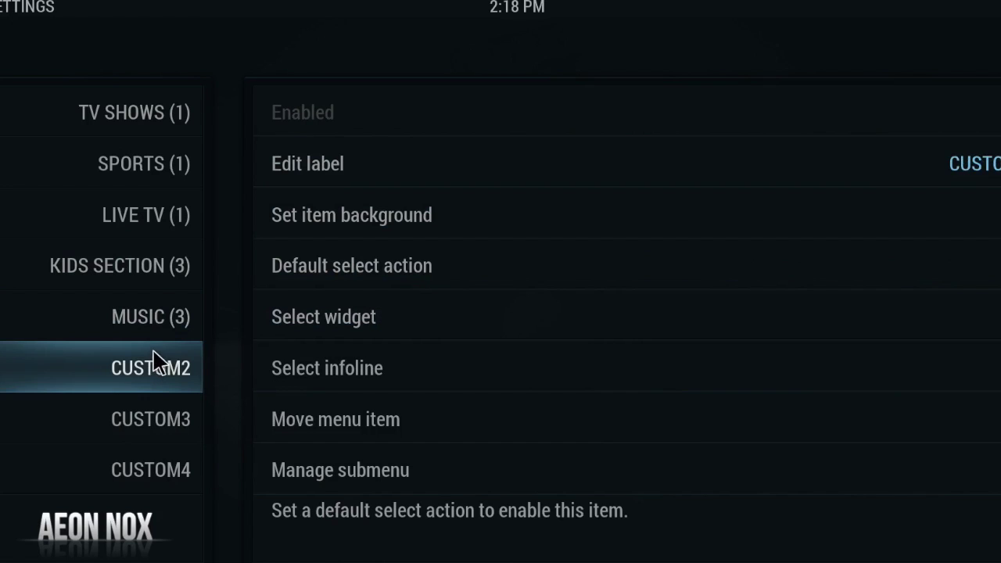
# Step: Set the default select action of the CUSTOM2 menu item to the All Addons (23) favourite
pyautogui.press('Right')
pyautogui.press('Down')
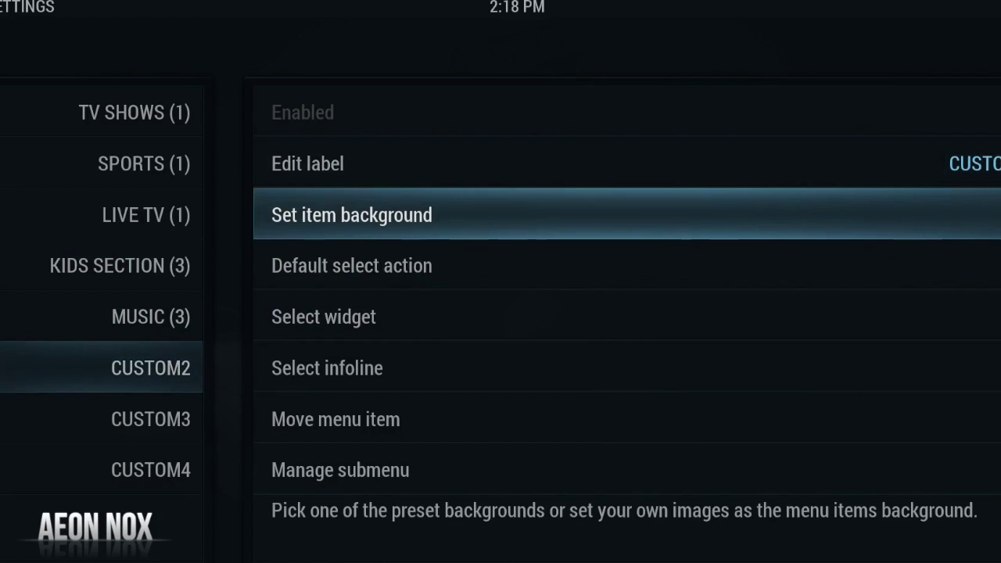
pyautogui.press('Down')
pyautogui.press('Down')
pyautogui.press('Down')
pyautogui.press('Down')
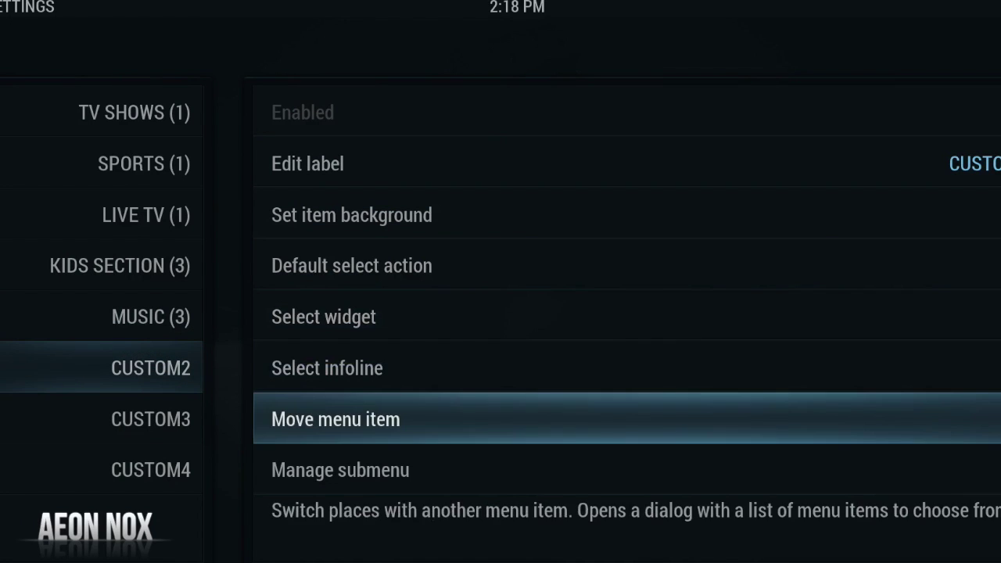
pyautogui.press('Up')
pyautogui.press('Up')
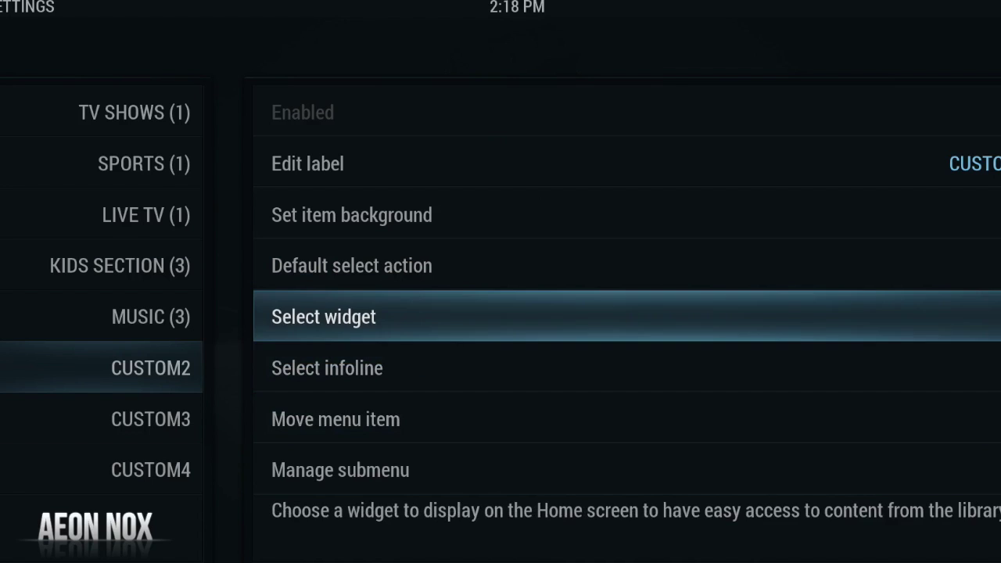
pyautogui.press('Up')
pyautogui.press('Return')
pyautogui.press('Down')
pyautogui.press('Down')
pyautogui.press('Down')
pyautogui.press('Down')
pyautogui.press('Down')
pyautogui.press('Down')
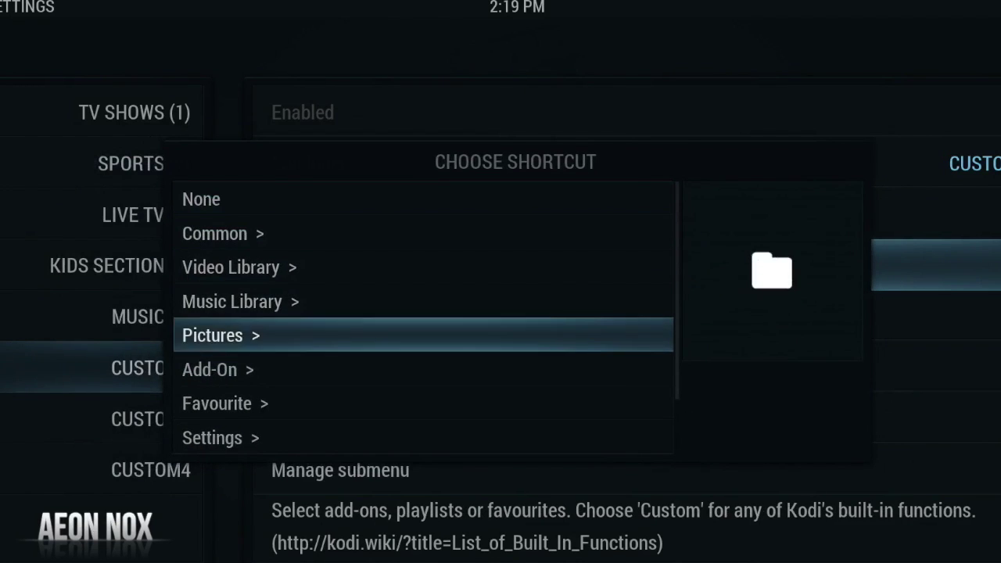
pyautogui.press('Return')
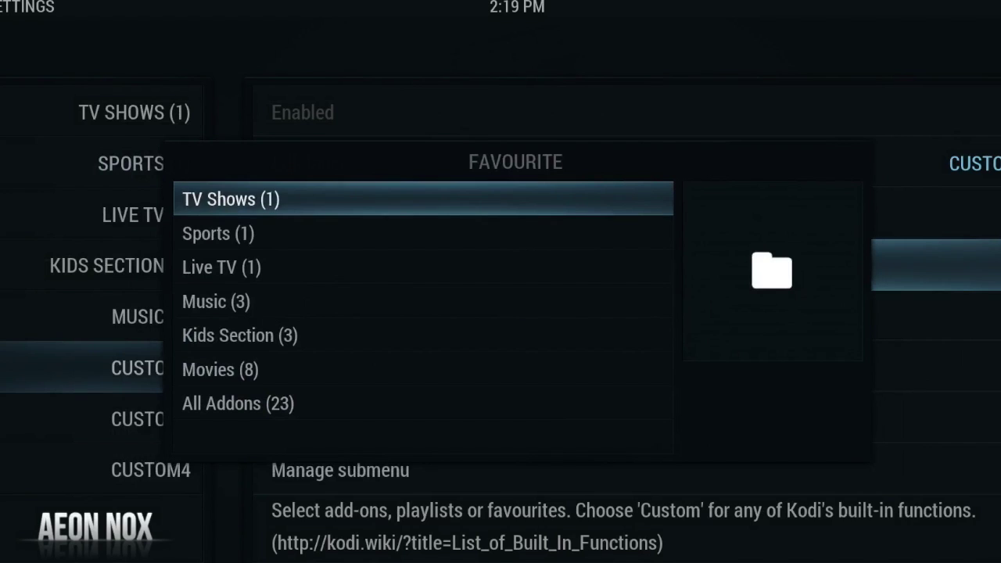
pyautogui.press('Down')
pyautogui.press('Down')
pyautogui.press('Down')
pyautogui.press('Down')
pyautogui.press('Down')
pyautogui.press('Down')
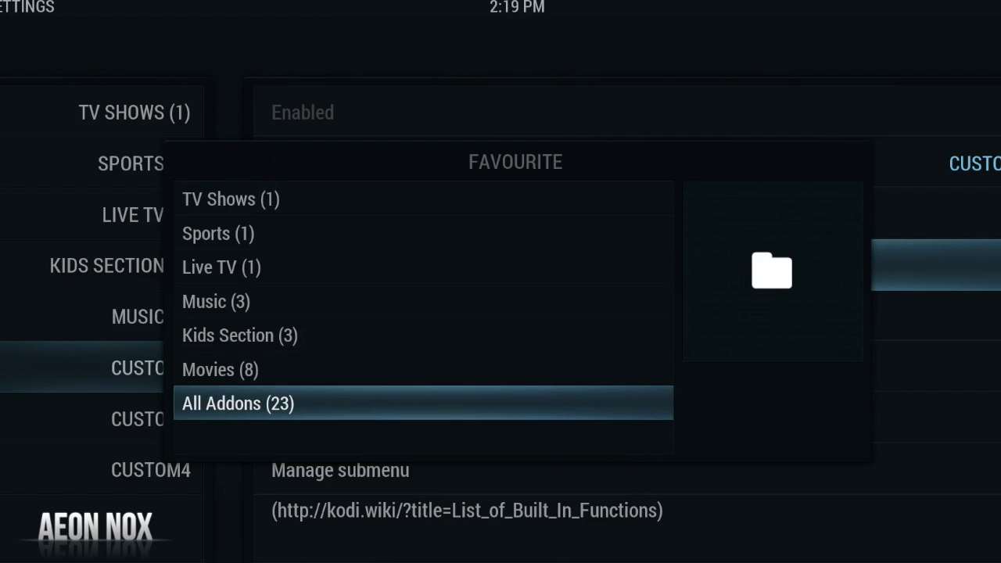
pyautogui.press('Return')
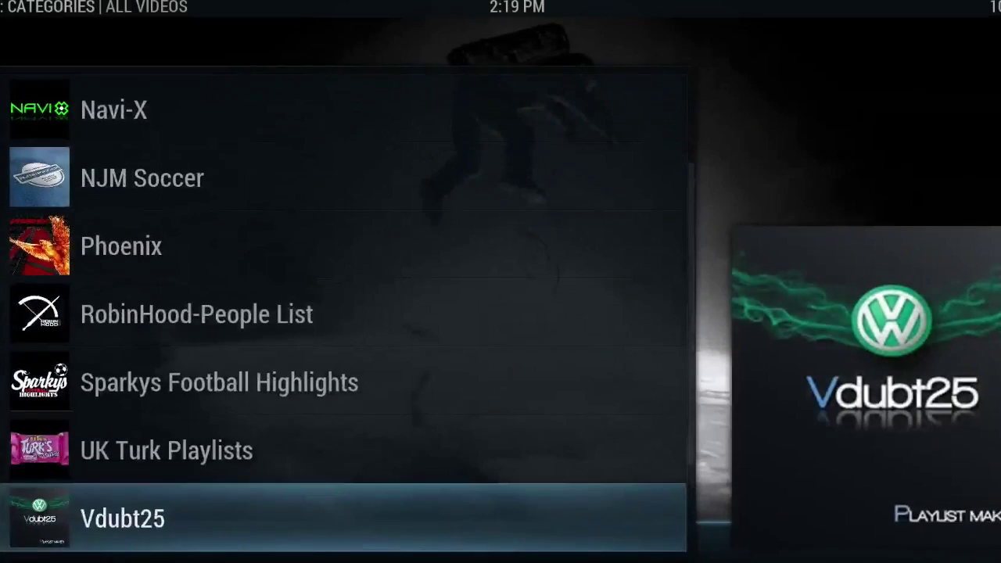
# Step: Look through the video add-ons listed in the All Addons category
pyautogui.press('Up')
pyautogui.press('Up')
pyautogui.press('Up')
pyautogui.press('Up')
pyautogui.press('Up')
pyautogui.press('Up')
pyautogui.press('Up')
pyautogui.press('Up')
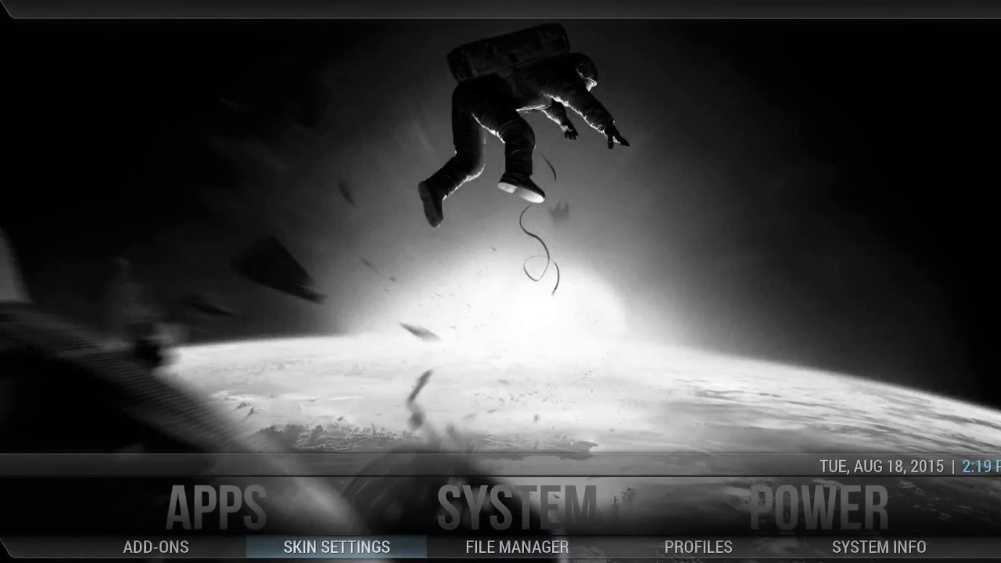
# Step: Open the Aeon Nox main menu setup in the skin settings
pyautogui.press('Return')
pyautogui.press('Right')
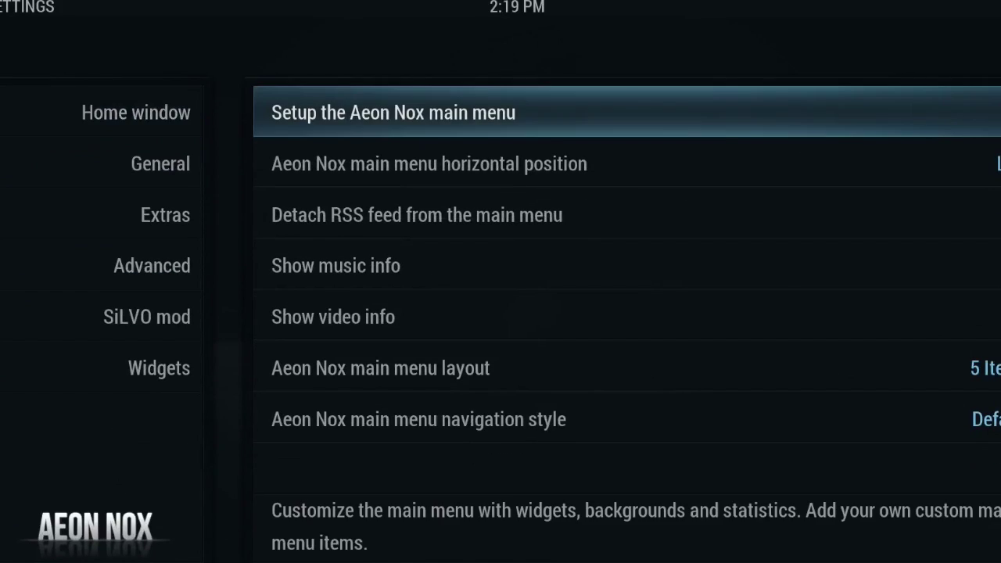
pyautogui.press('Return')
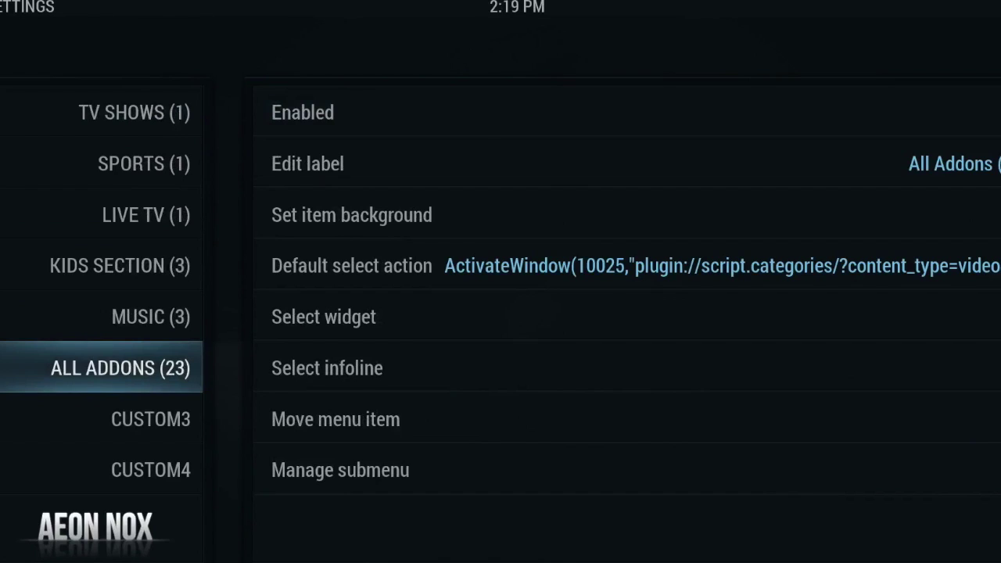